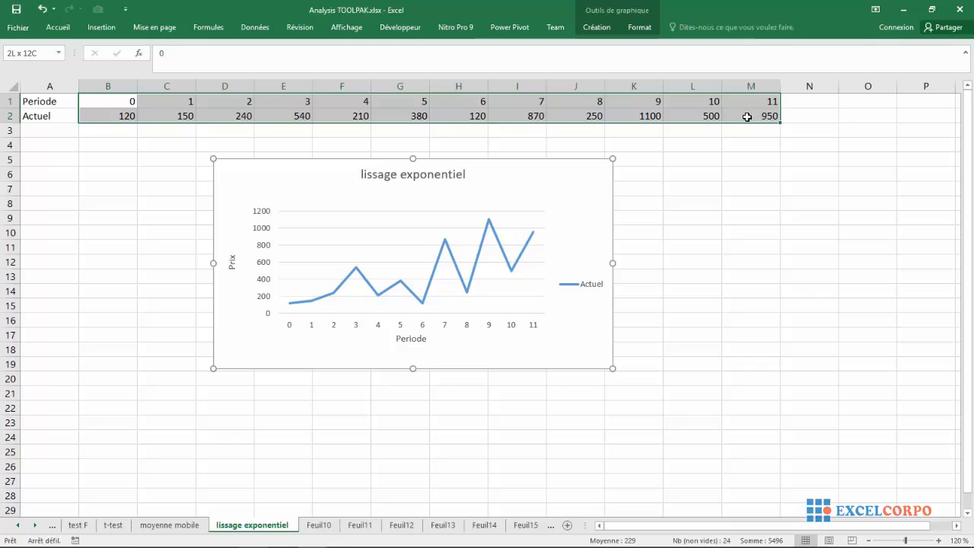
- Clear the Periode label from cell A1
{"action": "left_click", "coordinate": [28, 100]}
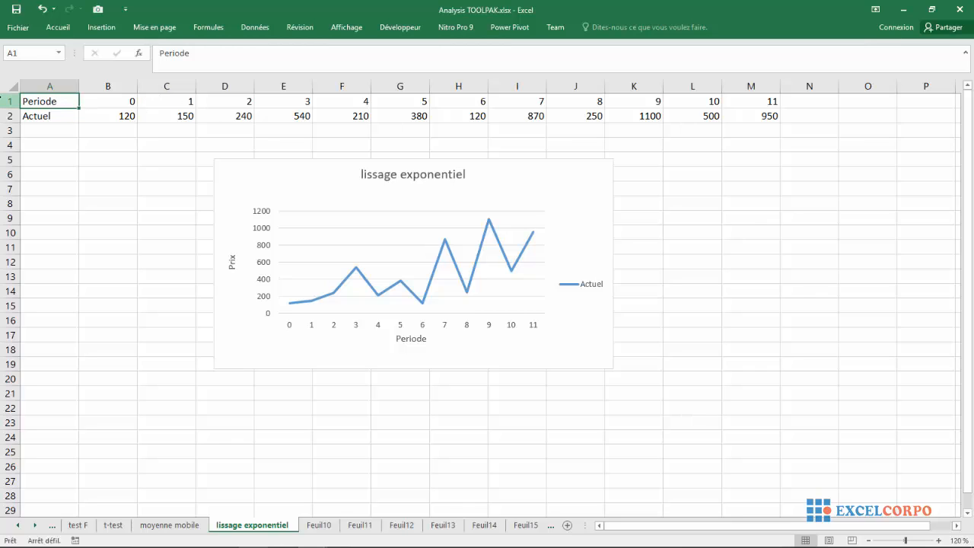
{"action": "left_click", "coordinate": [10, 100]}
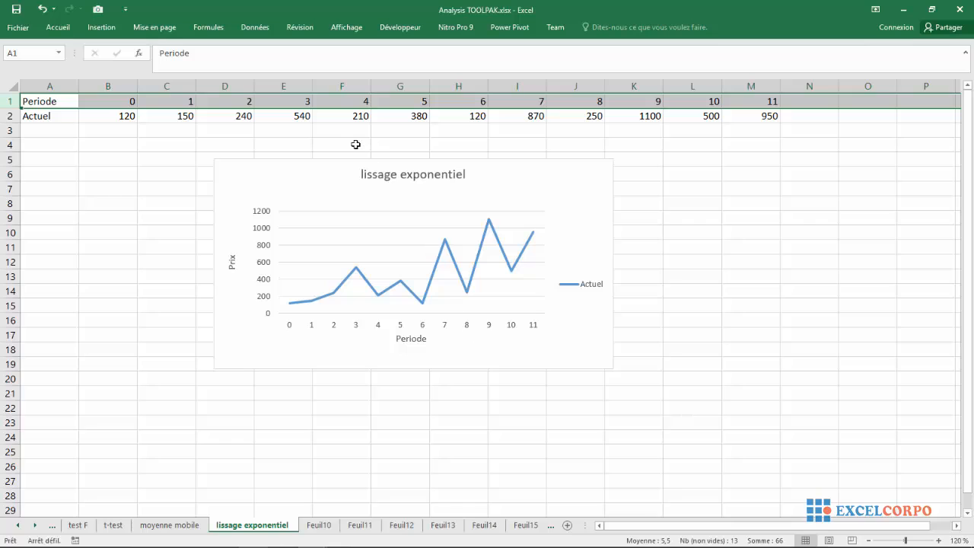
{"action": "left_click", "coordinate": [50, 102]}
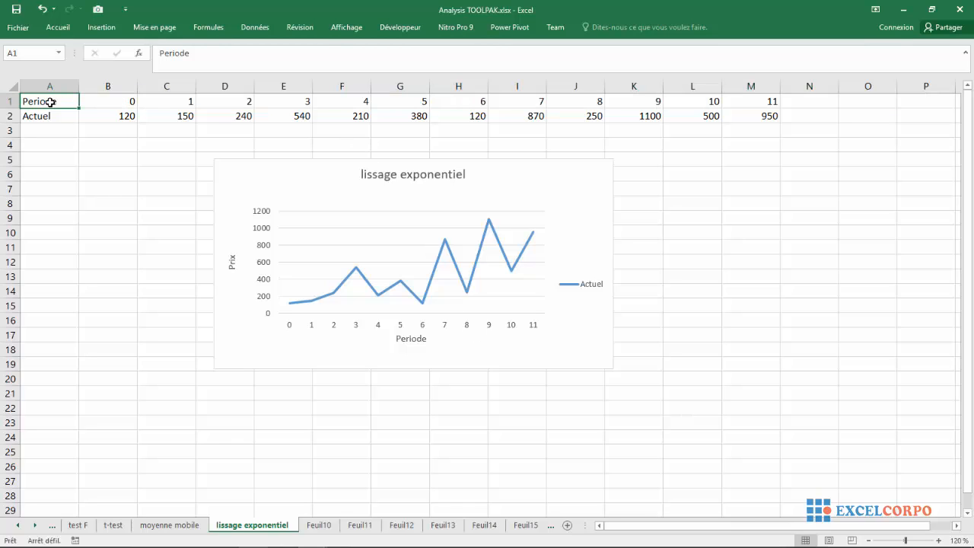
{"action": "key", "text": "Delete"}
{"action": "left_click_drag", "start_coordinate": [66, 109], "coordinate": [150, 94]}
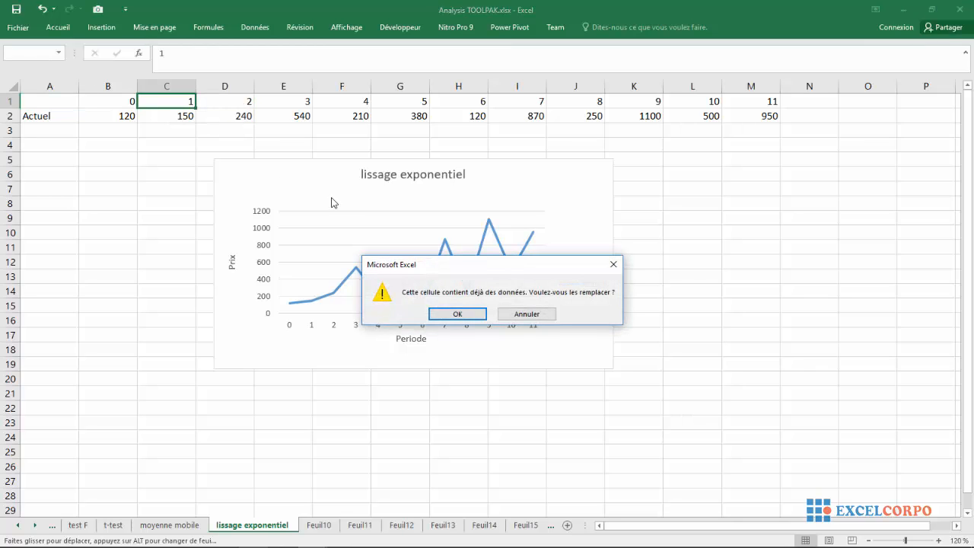
{"action": "left_click", "coordinate": [613, 265]}
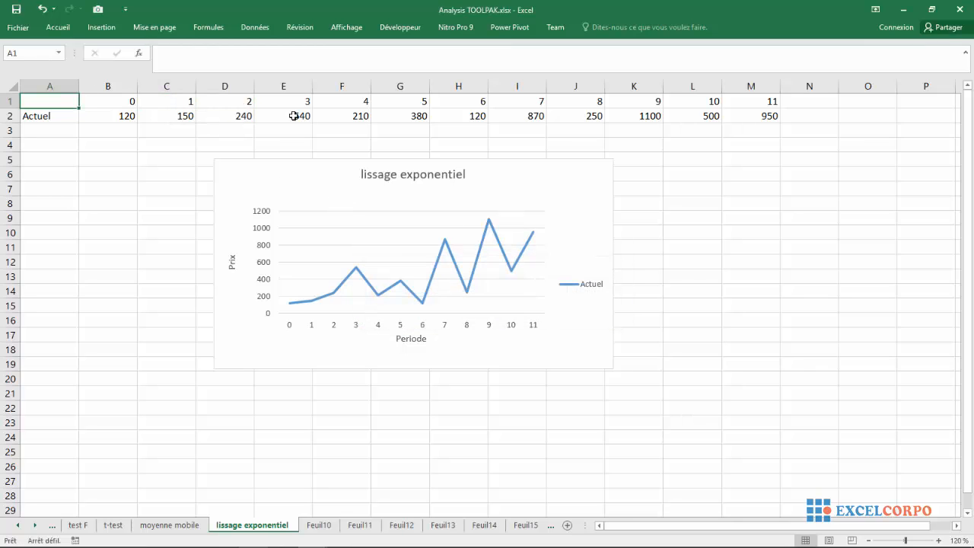
- Select the period and actual data in A1:M2 and review the available line chart types
{"action": "left_click_drag", "start_coordinate": [59, 98], "coordinate": [737, 110]}
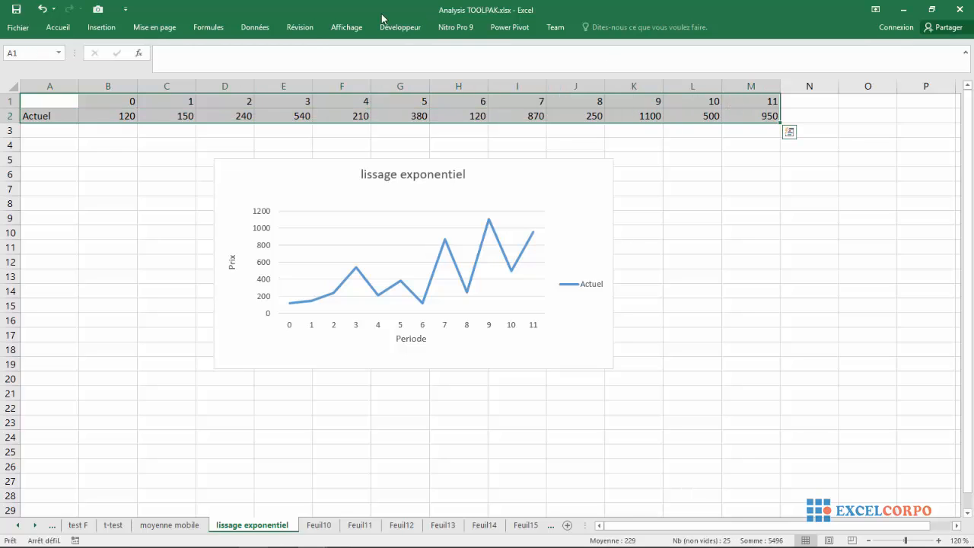
{"action": "left_click", "coordinate": [102, 28]}
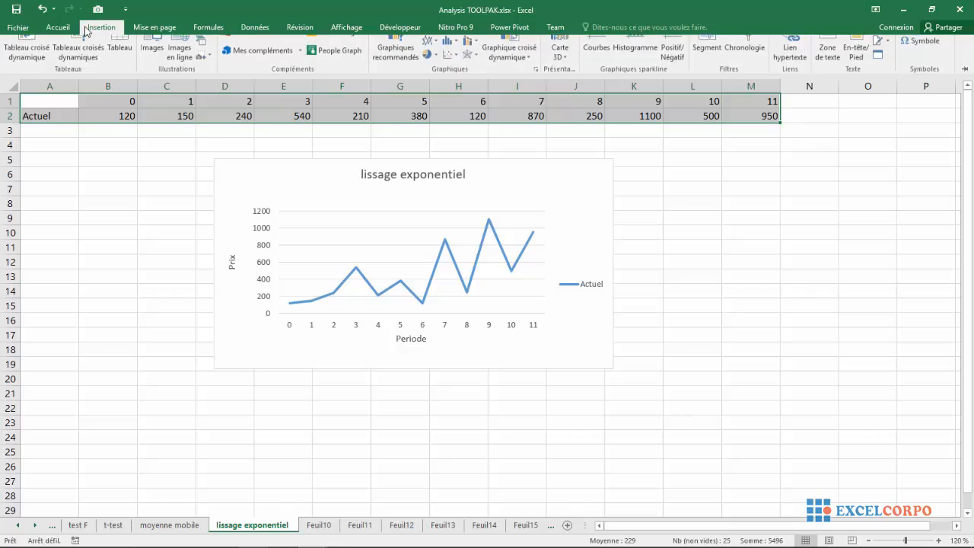
{"action": "left_click", "coordinate": [437, 61]}
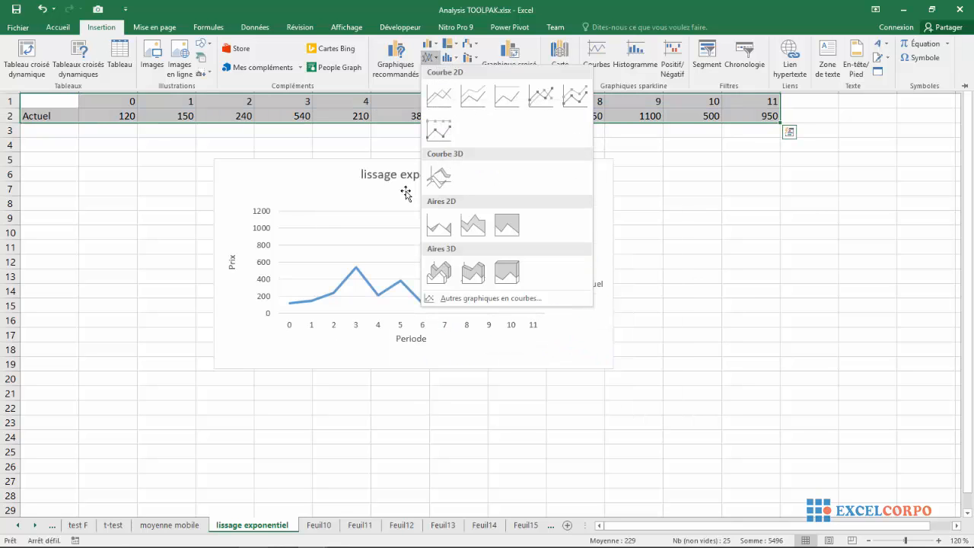
{"action": "left_click", "coordinate": [653, 228]}
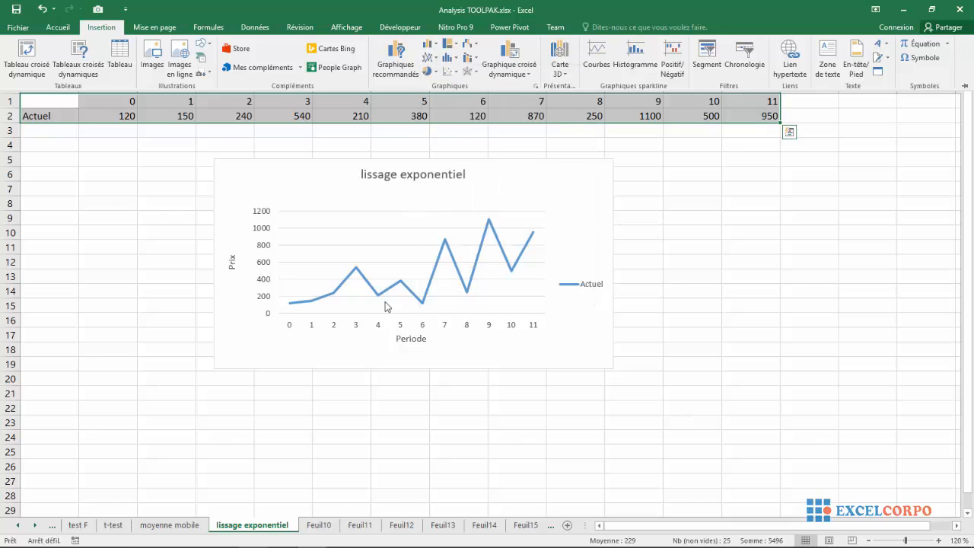
{"action": "key", "text": "ctrl+F1"}
- Undo the clearing of the Periode label in A1 and close the axis title's formatting options
{"action": "double_click", "coordinate": [236, 266]}
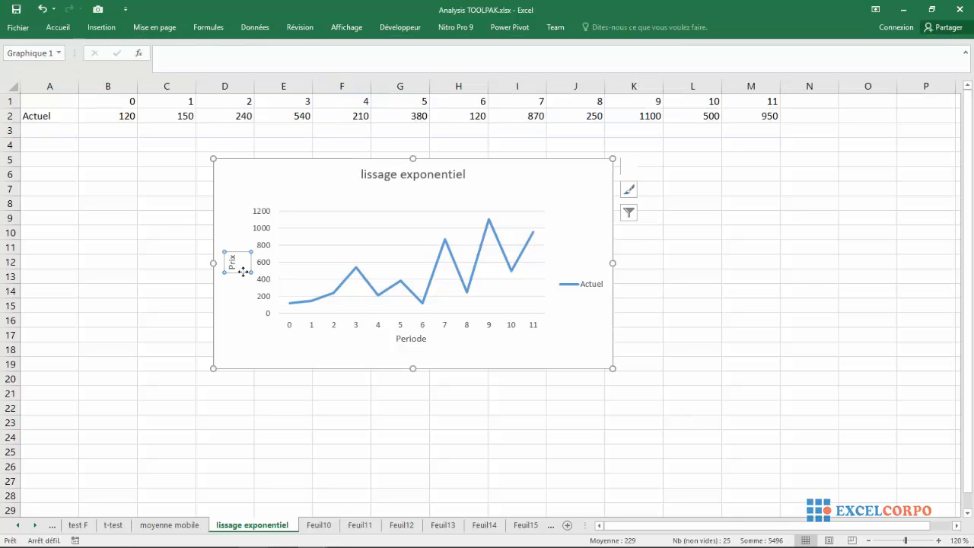
{"action": "left_click", "coordinate": [147, 261]}
{"action": "left_click", "coordinate": [42, 9]}
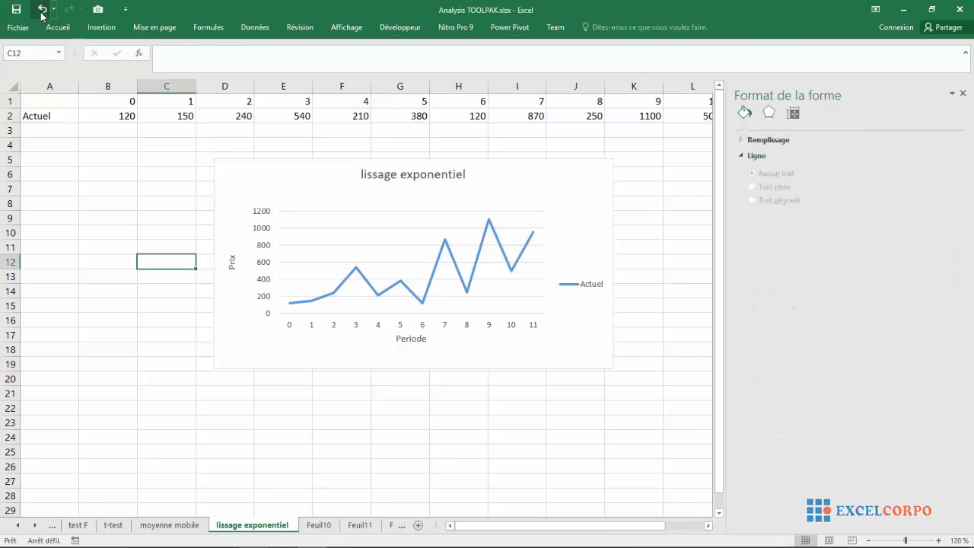
{"action": "left_click", "coordinate": [42, 10]}
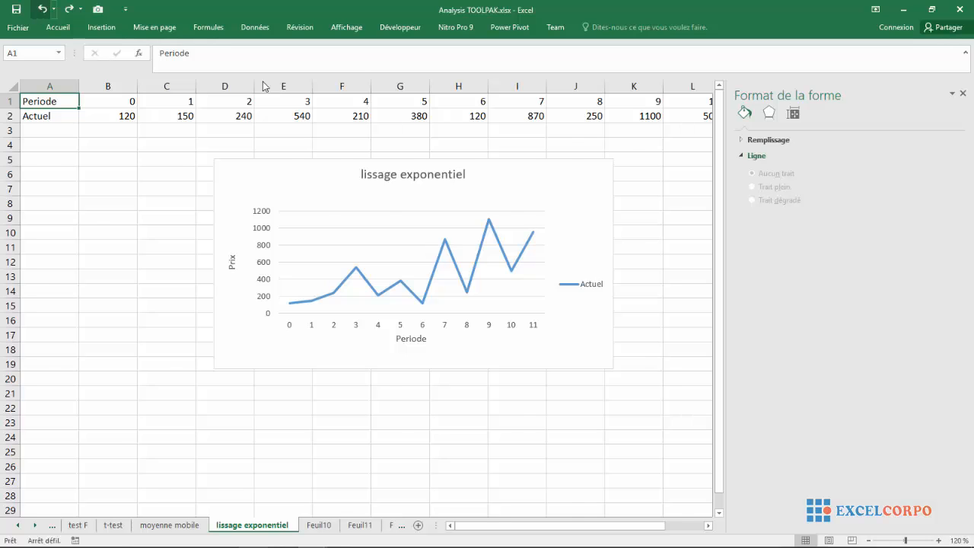
{"action": "left_click", "coordinate": [252, 525]}
{"action": "left_click", "coordinate": [212, 409]}
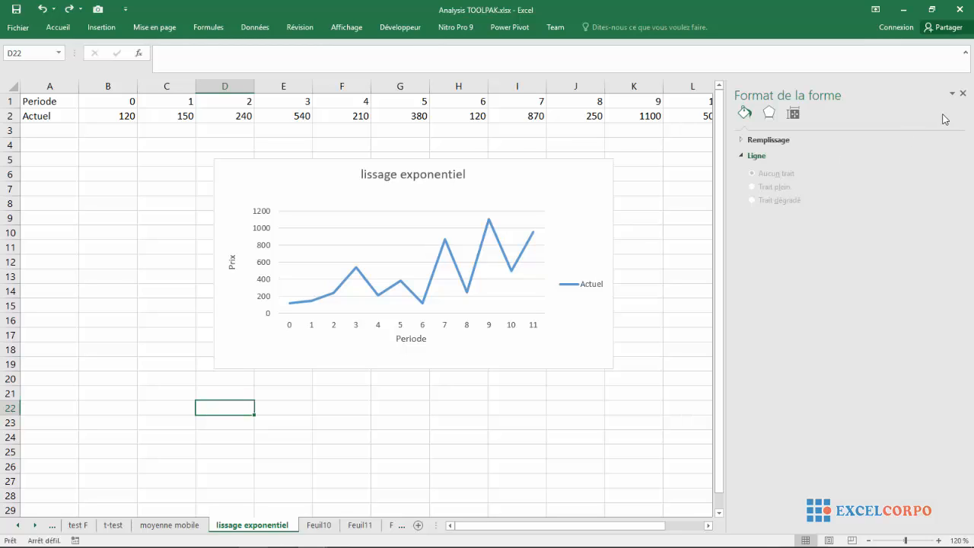
{"action": "left_click", "coordinate": [962, 94]}
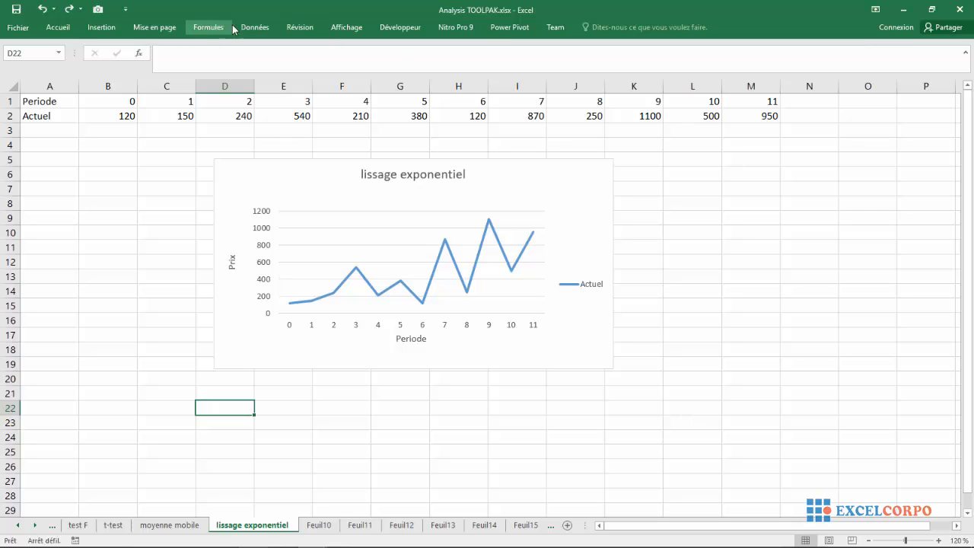
- Start the Lissage exponentiel tool from the Utilitaire d'analyse
{"action": "left_click", "coordinate": [257, 27]}
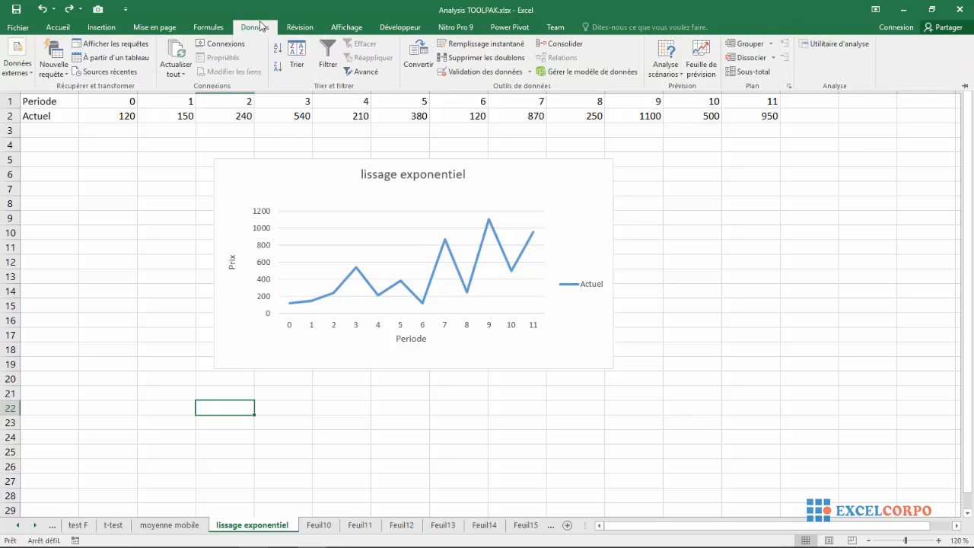
{"action": "left_click", "coordinate": [835, 44]}
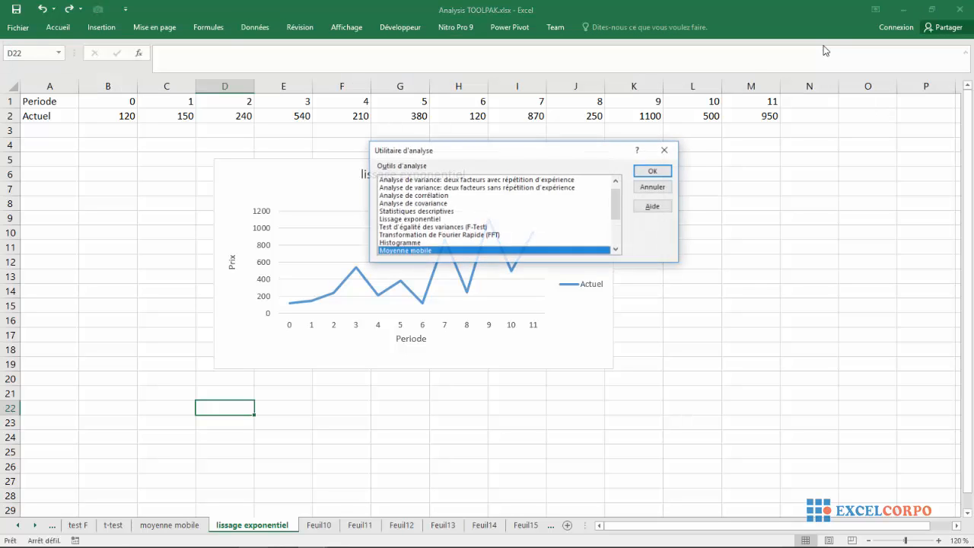
{"action": "left_click_drag", "start_coordinate": [509, 151], "coordinate": [418, 107]}
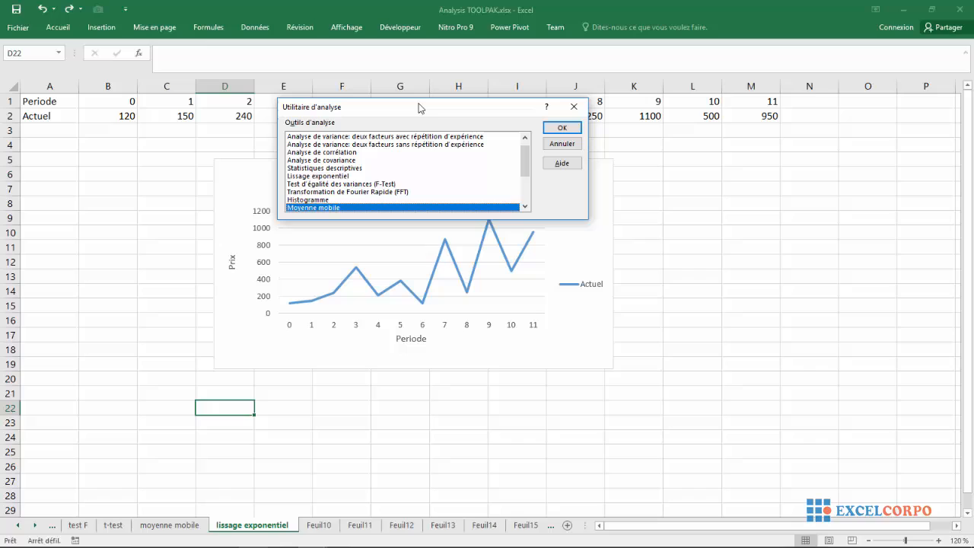
{"action": "left_click", "coordinate": [305, 177]}
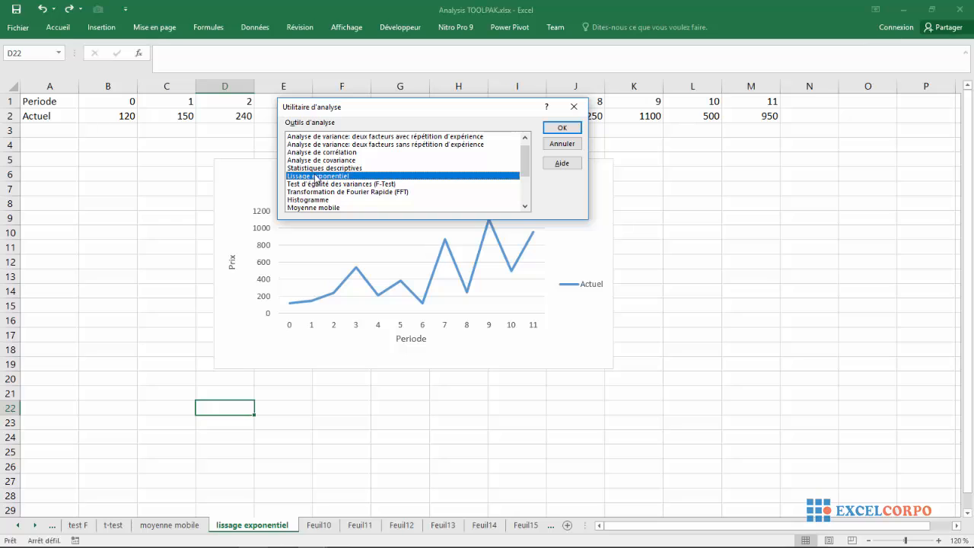
{"action": "left_click", "coordinate": [566, 129]}
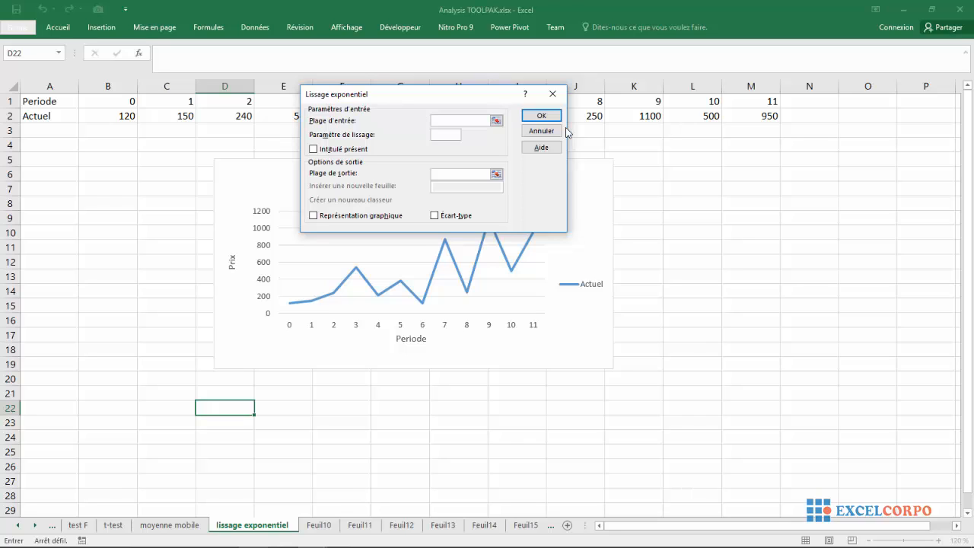
- Set the exponential smoothing input range to $B$2:$M$2 and the Paramètre de lissage to 0,9
{"action": "left_click", "coordinate": [496, 120]}
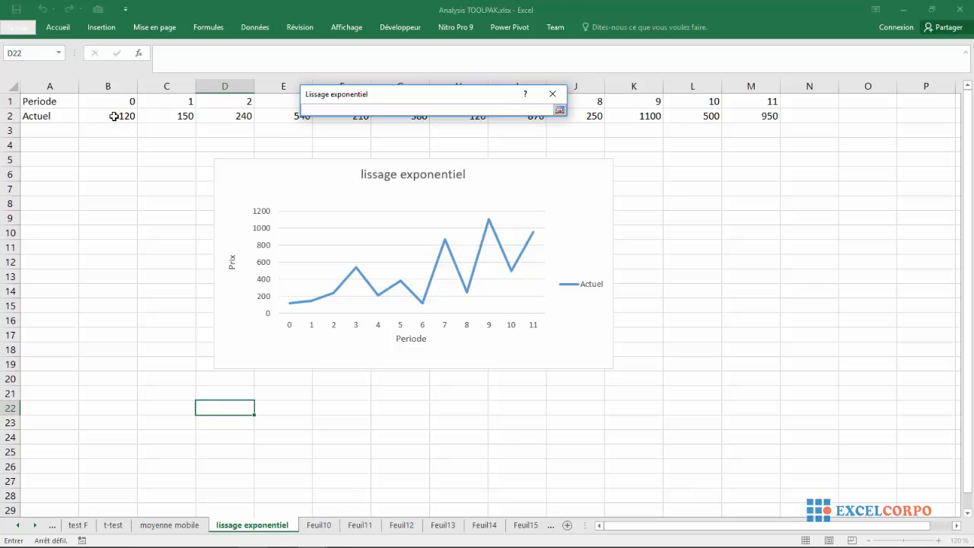
{"action": "left_click_drag", "start_coordinate": [114, 116], "coordinate": [745, 120]}
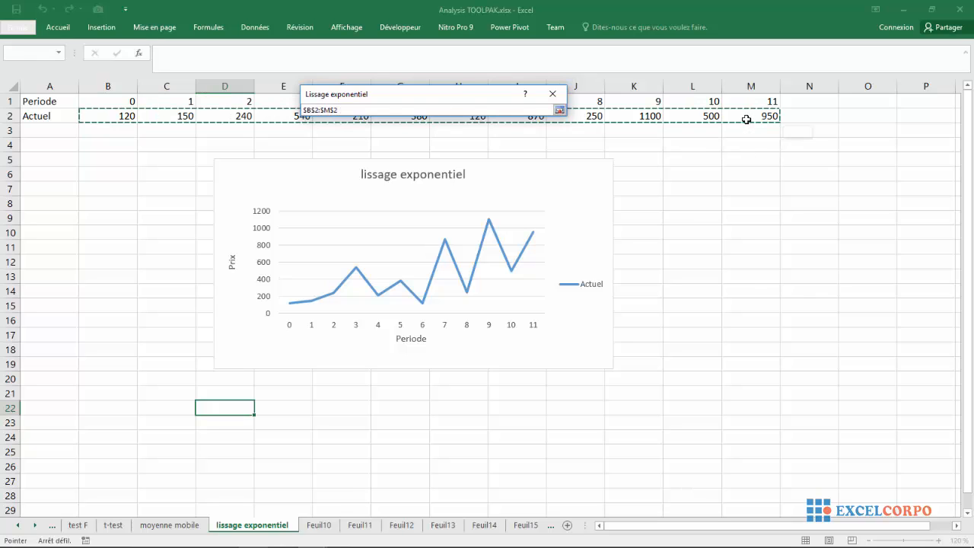
{"action": "left_click", "coordinate": [559, 109]}
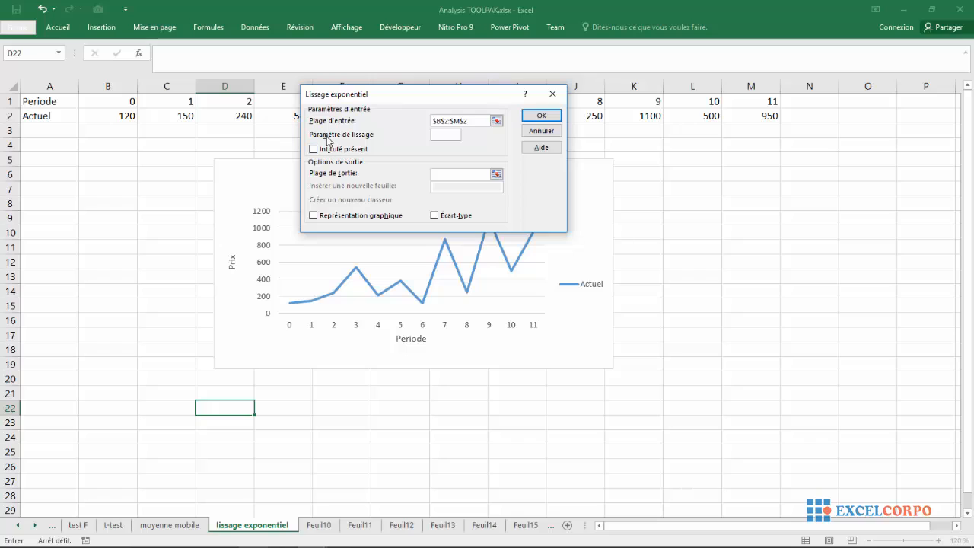
{"action": "left_click", "coordinate": [438, 140]}
{"action": "type", "text": "0"}
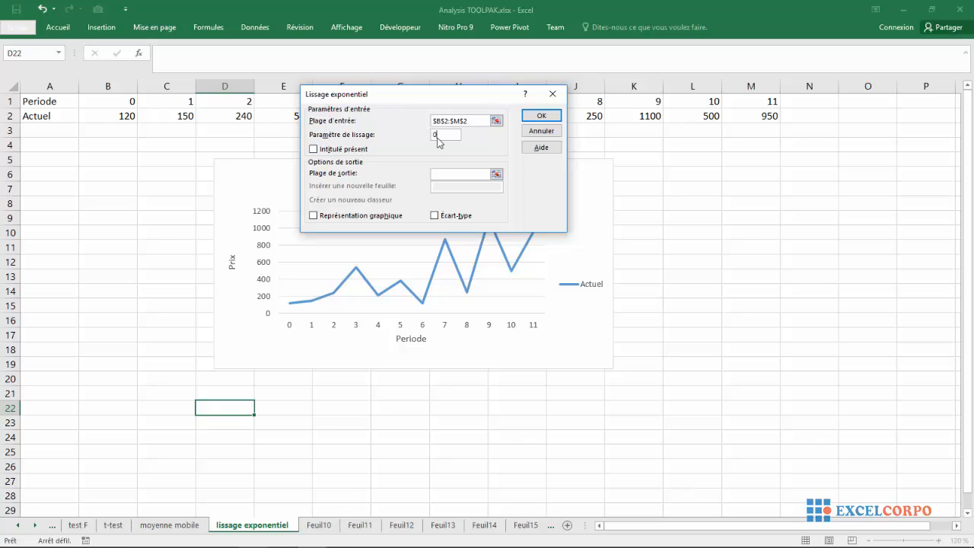
{"action": "type", "text": "m"}
{"action": "type", "text": ","}
{"action": "type", "text": "9"}
- Set the output range to $B$3 and run the exponential smoothing
{"action": "left_click", "coordinate": [500, 175]}
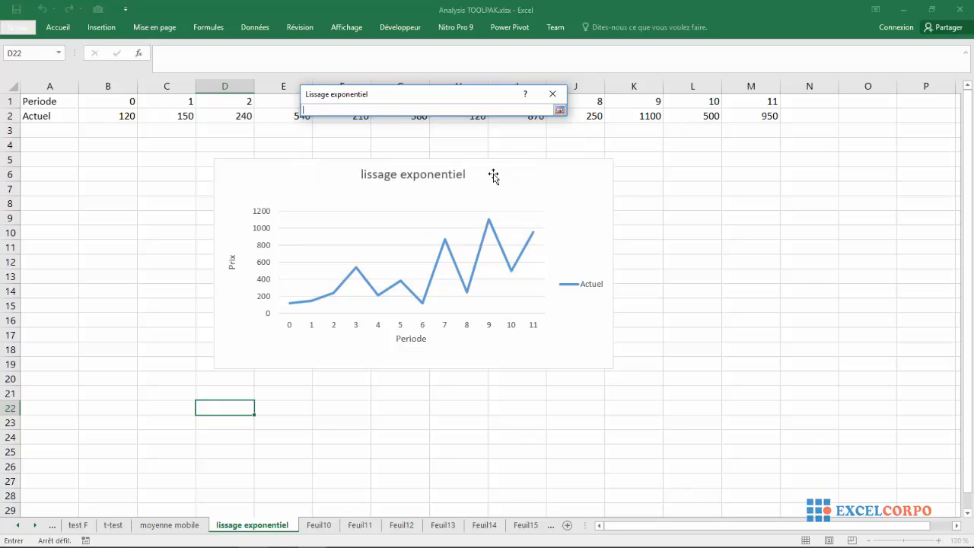
{"action": "left_click", "coordinate": [106, 130]}
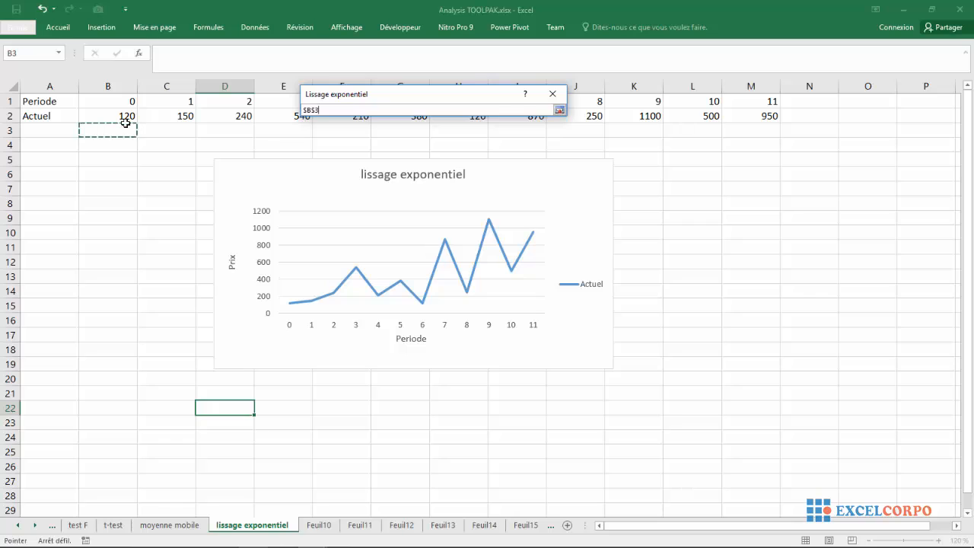
{"action": "left_click", "coordinate": [559, 110]}
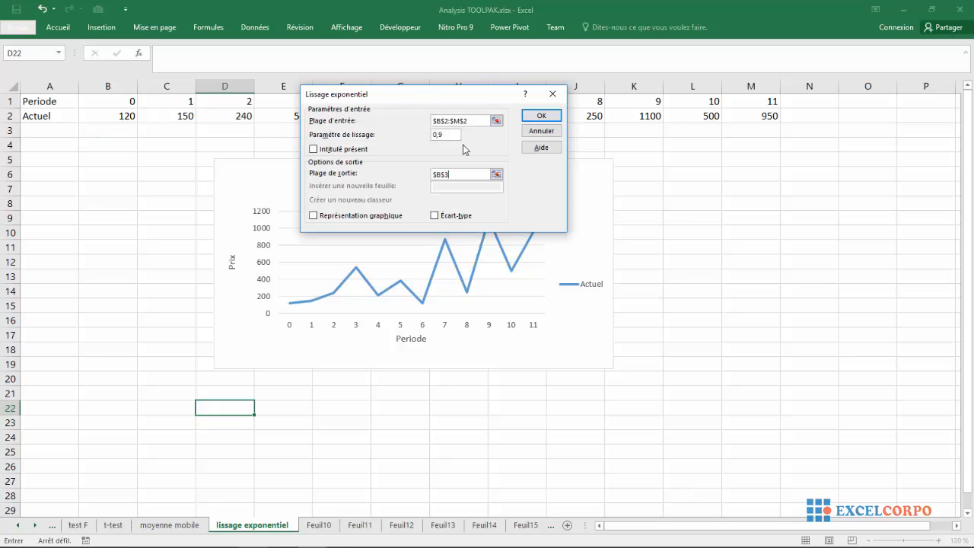
{"action": "left_click", "coordinate": [539, 117]}
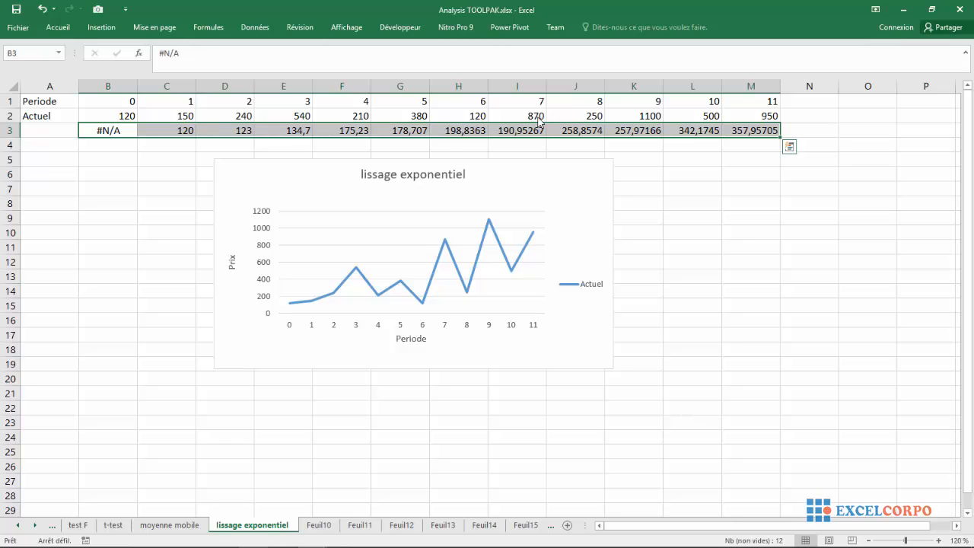
- Label the smoothed row "alpha= 0,1" in cell A3
{"action": "left_click", "coordinate": [34, 135]}
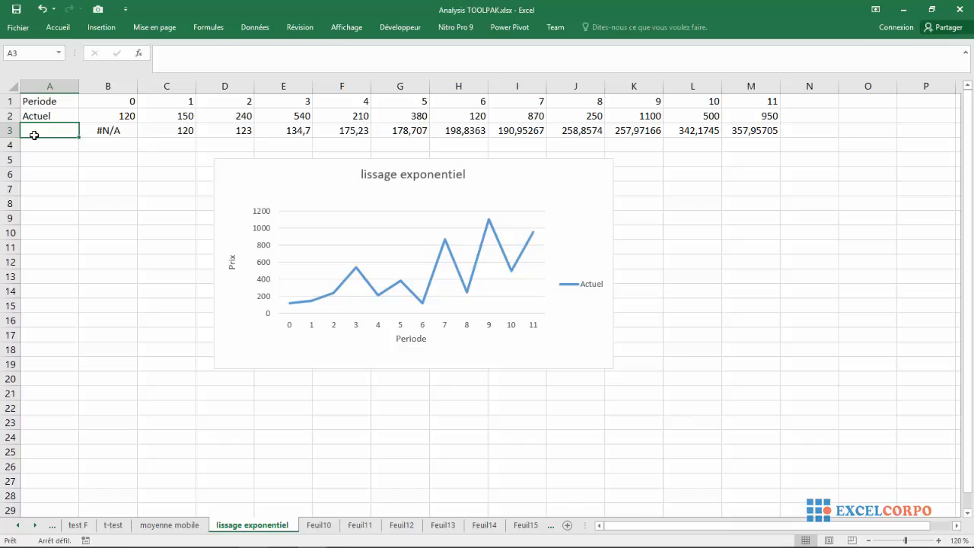
{"action": "type", "text": "q"}
{"action": "key", "text": "BackSpace"}
{"action": "type", "text": "a"}
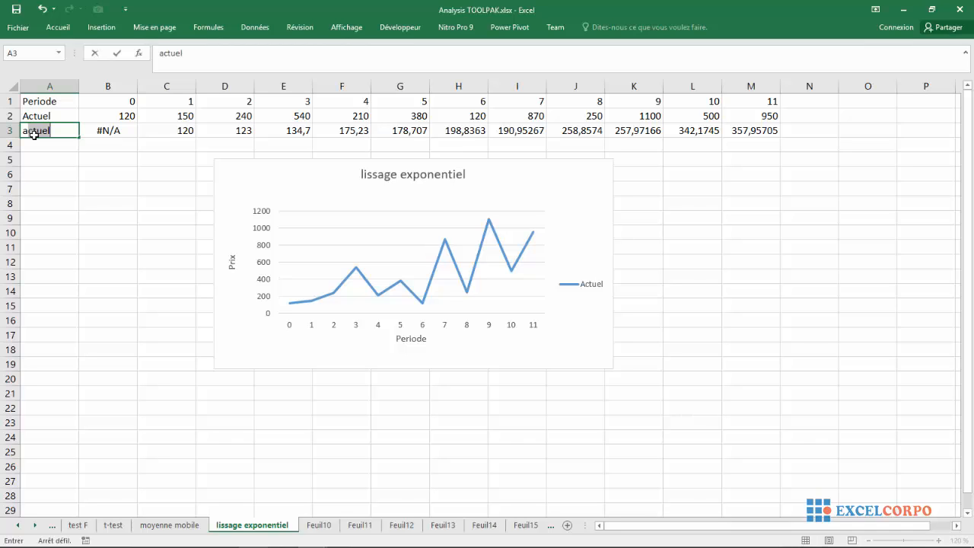
{"action": "type", "text": "lpha= 0,1"}
{"action": "key", "text": "Return"}
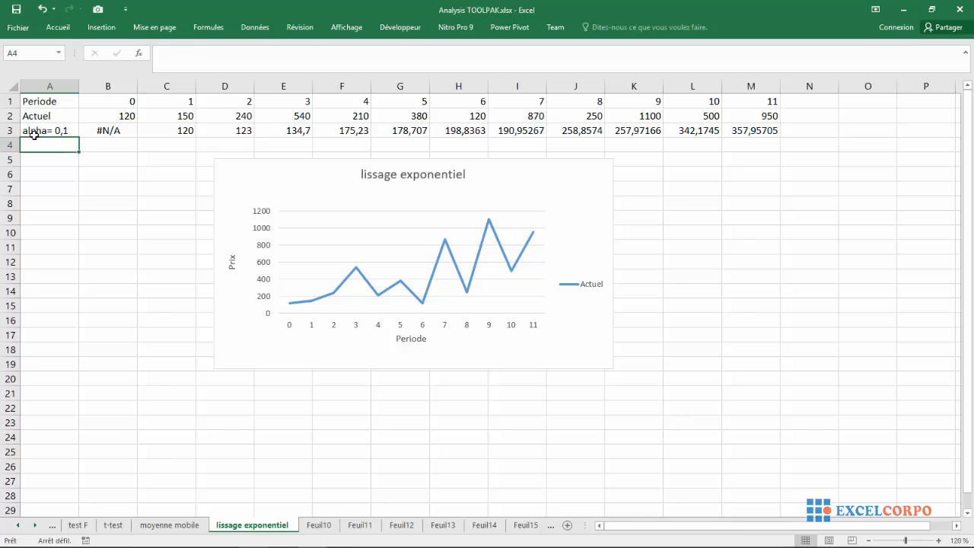
- Compare the Actuel and alpha= 0,1 curves in the lissage exponentiel chart
{"action": "left_click", "coordinate": [487, 180]}
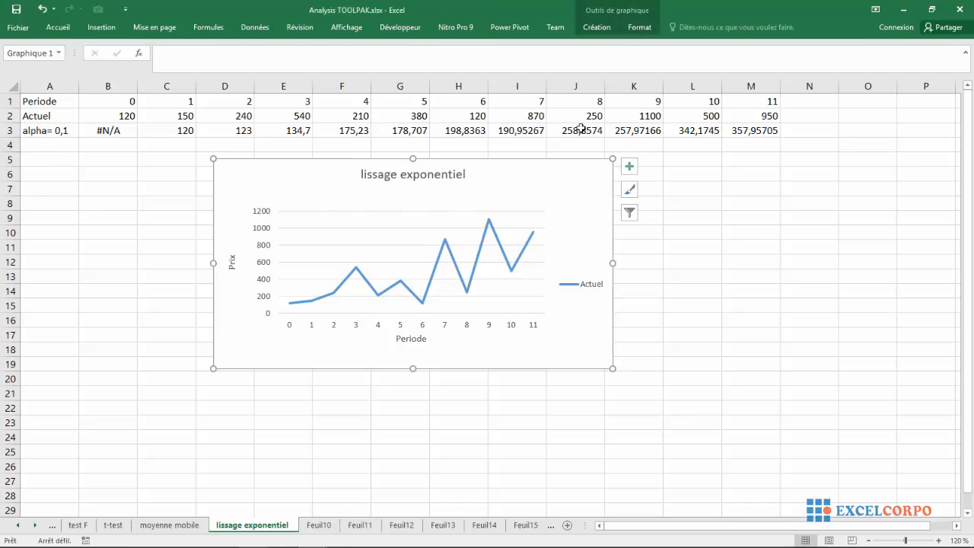
{"action": "double_click", "coordinate": [547, 187]}
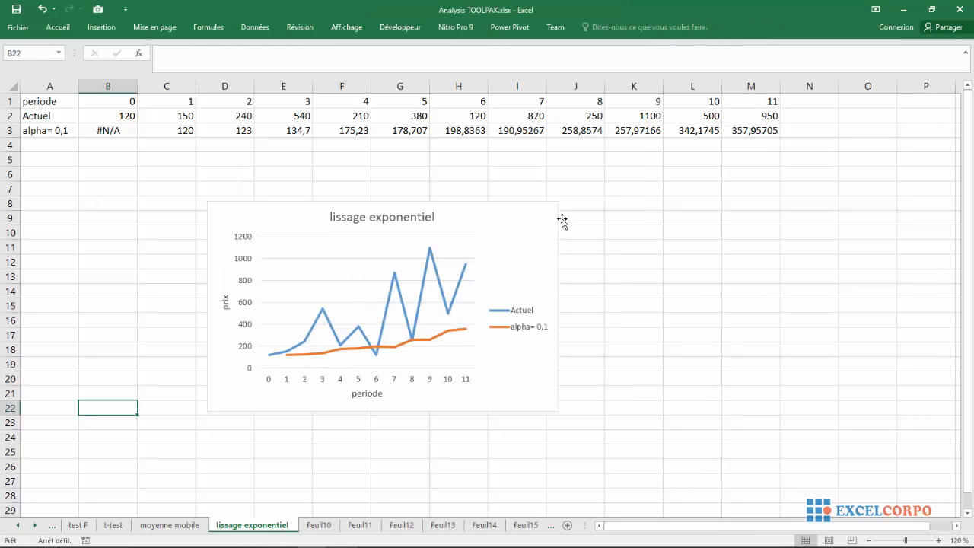
{"action": "left_click", "coordinate": [589, 188]}
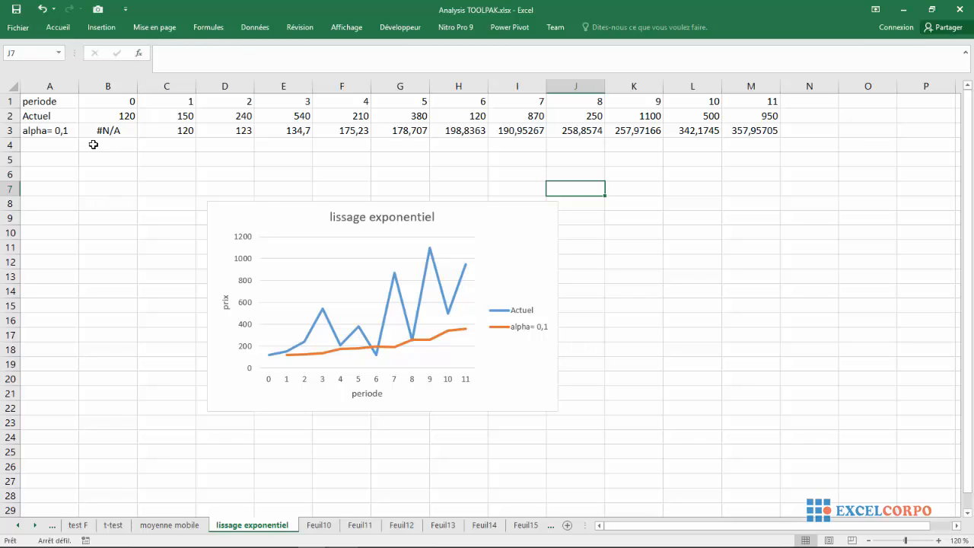
{"action": "left_click", "coordinate": [61, 131]}
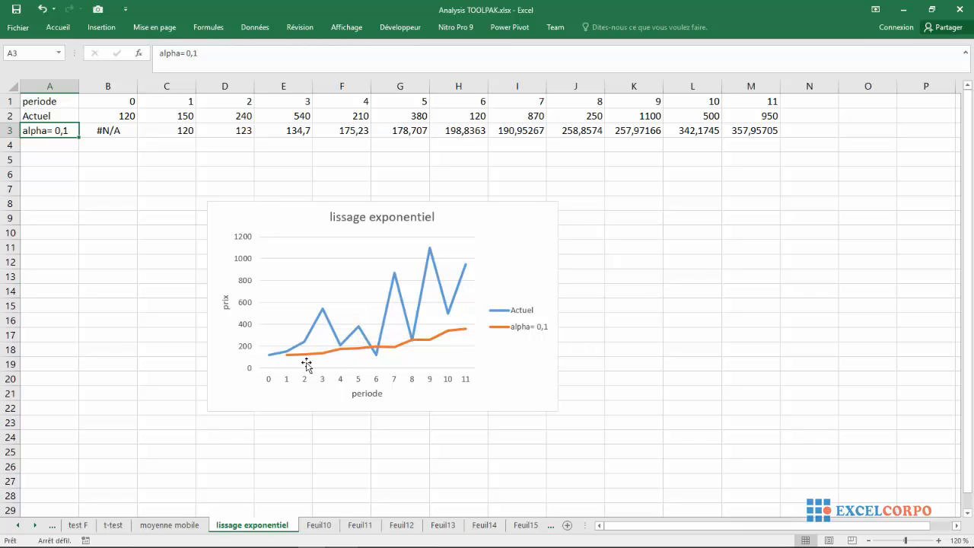
{"action": "mouse_move", "coordinate": [441, 343]}
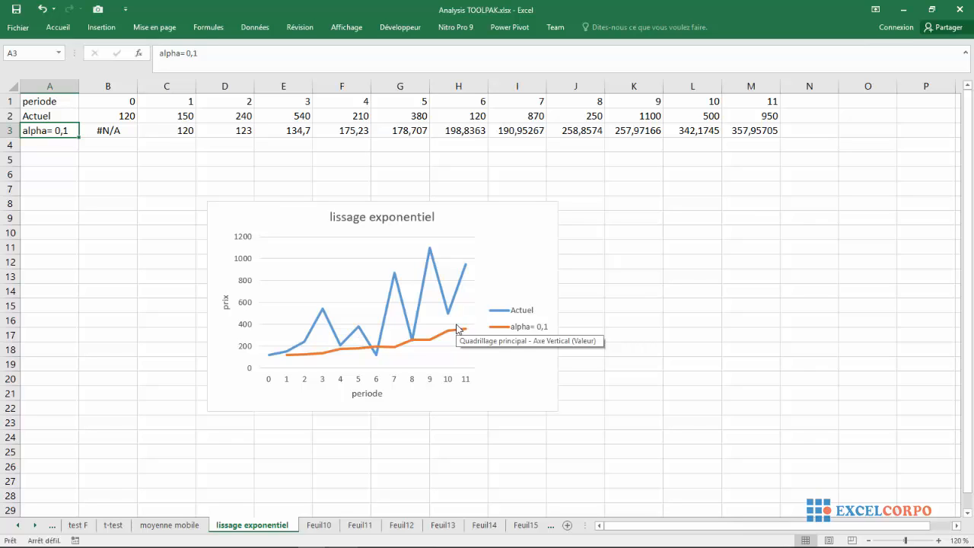
- Check how the first smoothed cells B3 and C3 relate to the Actuel value in B2
{"action": "left_click", "coordinate": [99, 131]}
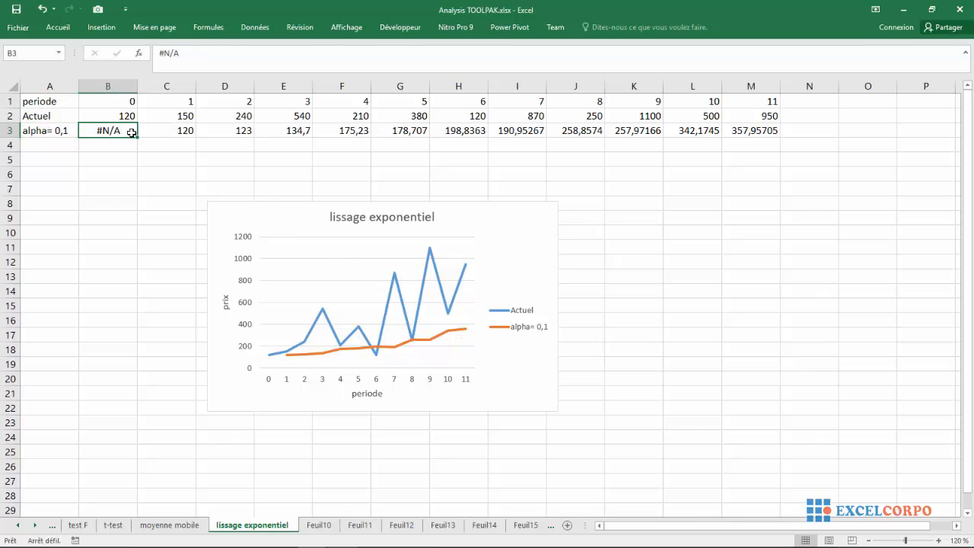
{"action": "left_click", "coordinate": [165, 134]}
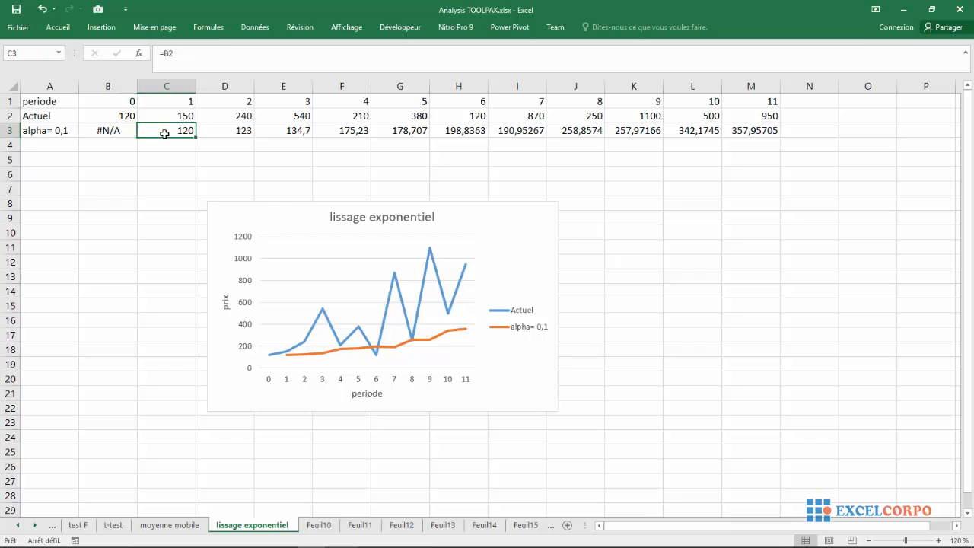
{"action": "left_click", "coordinate": [122, 117]}
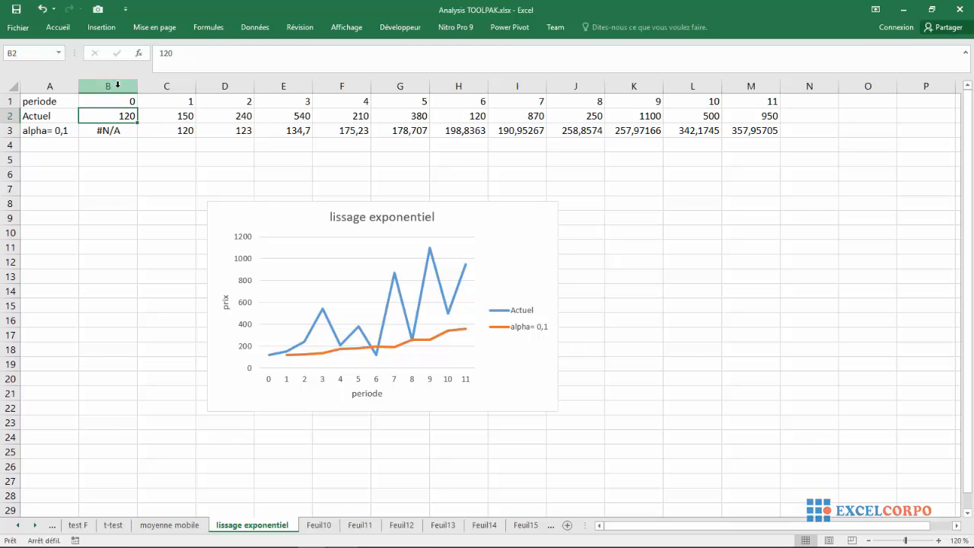
{"action": "left_click", "coordinate": [176, 131]}
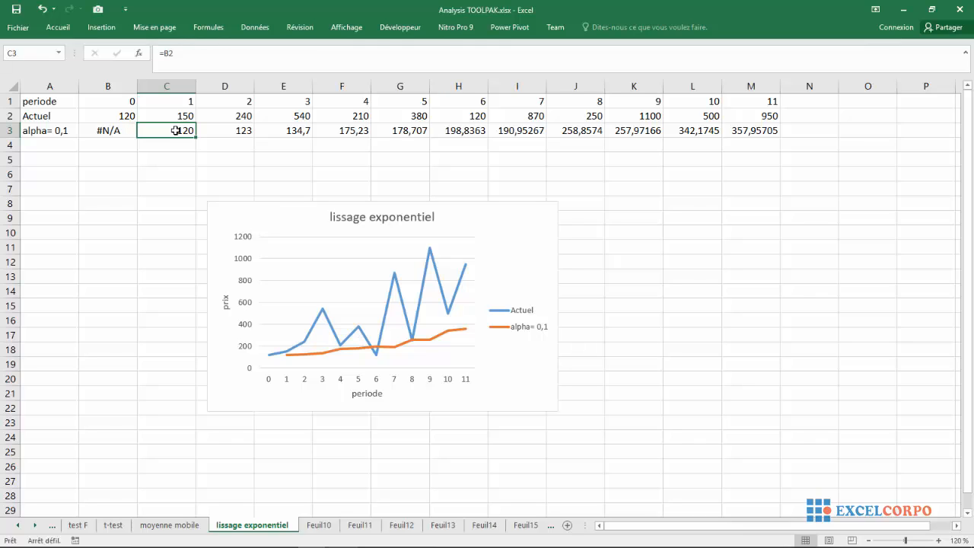
- Start another Lissage exponentiel analysis on $B$2:$M$2 with the Paramètre de lissage set to 0,7
{"action": "left_click", "coordinate": [252, 27]}
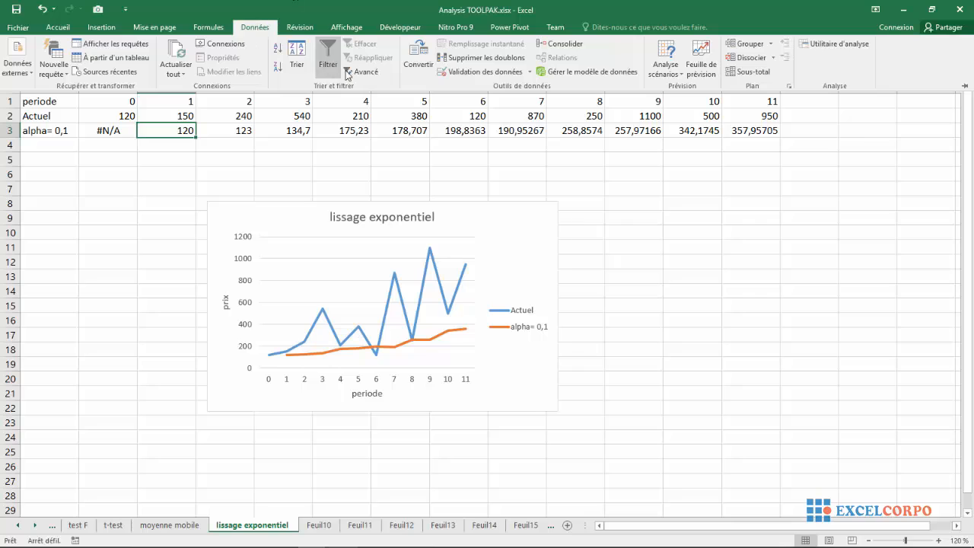
{"action": "left_click", "coordinate": [836, 44]}
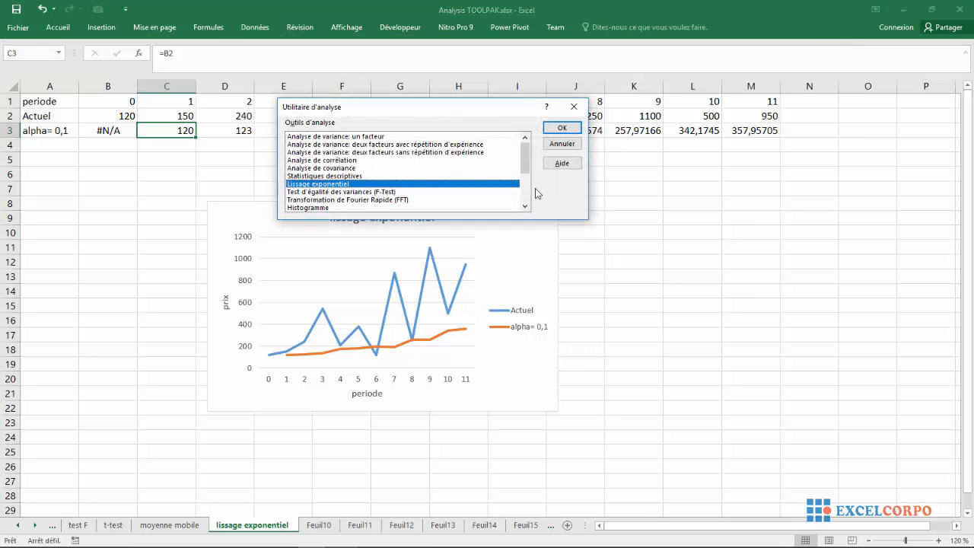
{"action": "left_click", "coordinate": [564, 130]}
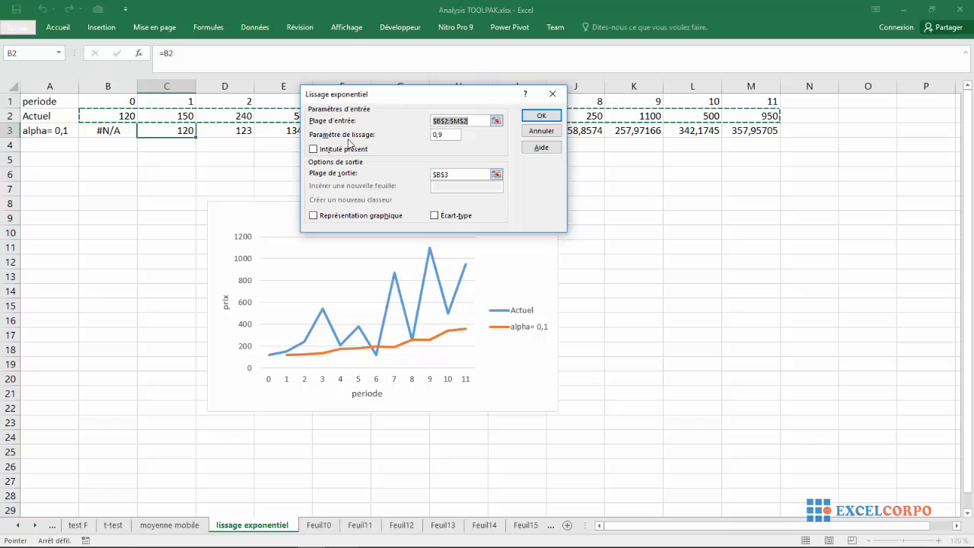
{"action": "left_click", "coordinate": [449, 137]}
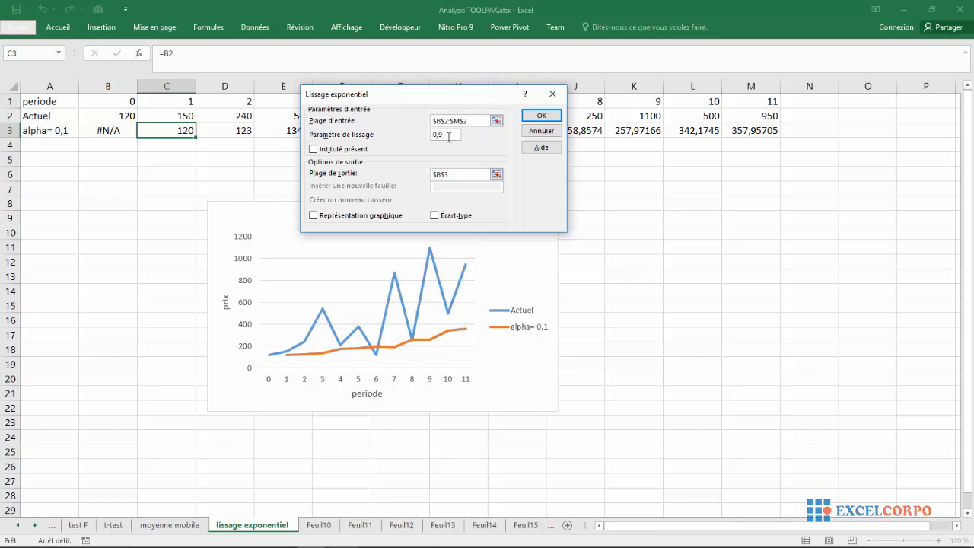
{"action": "key", "text": "BackSpace"}
{"action": "type", "text": "7"}
- Set the smoothing output range to $B$4 and run the analysis
{"action": "left_click", "coordinate": [496, 174]}
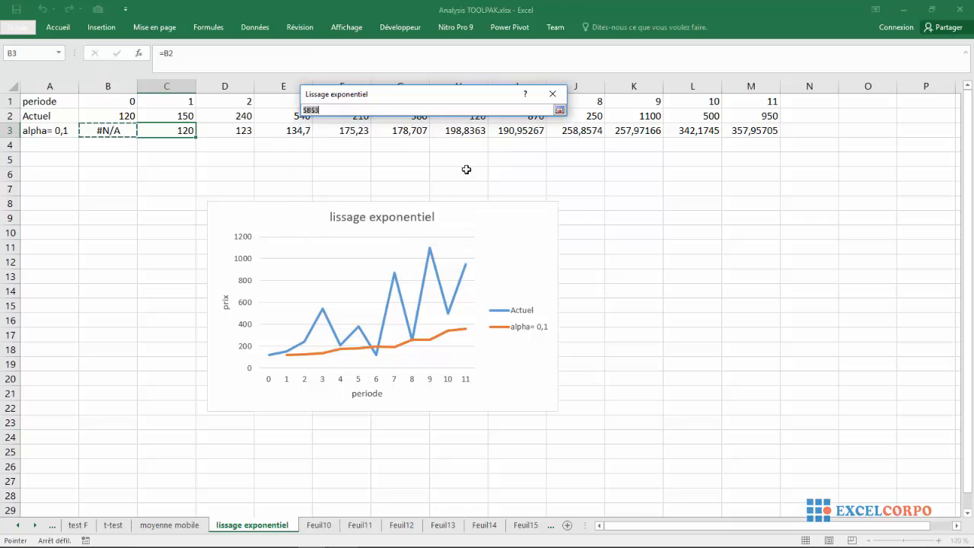
{"action": "left_click", "coordinate": [106, 151]}
{"action": "left_click", "coordinate": [559, 111]}
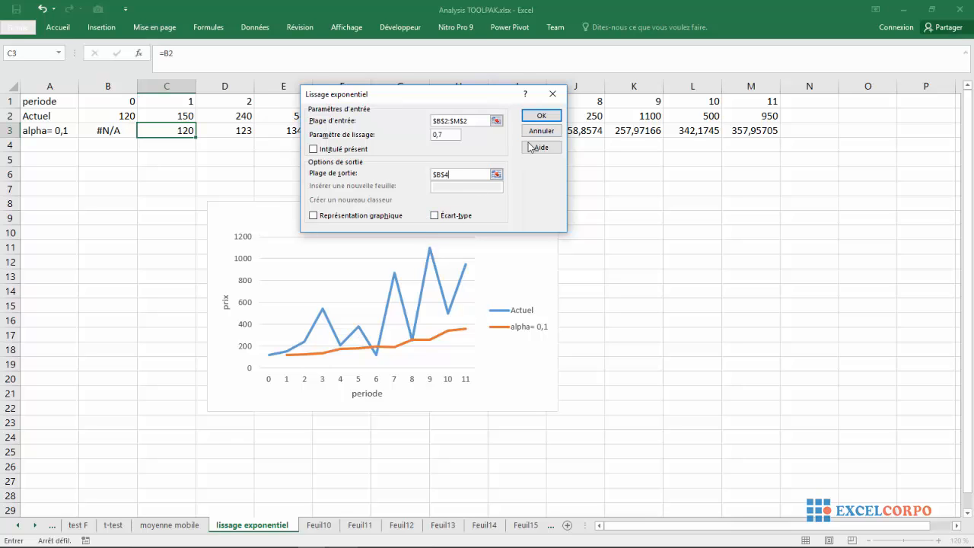
{"action": "left_click", "coordinate": [542, 117]}
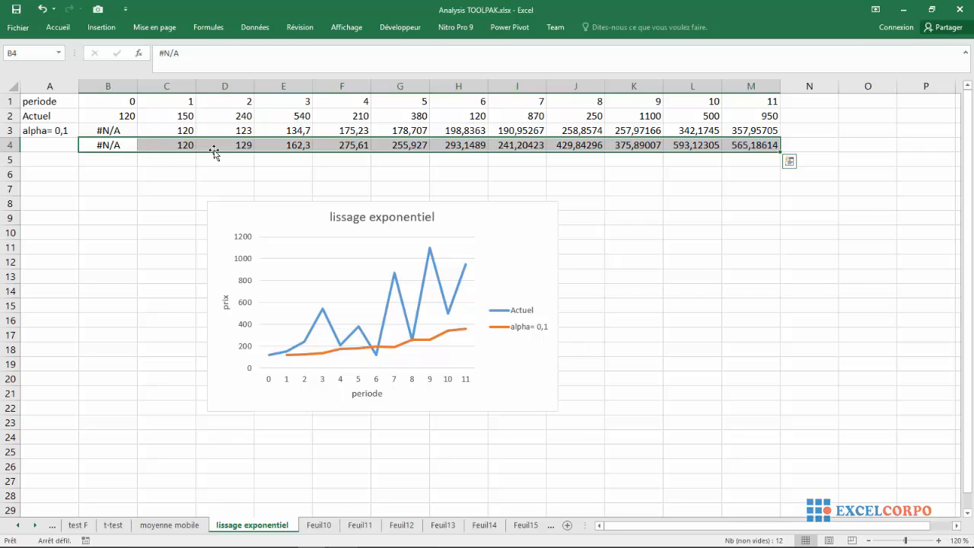
- Label the second smoothed row "alpha= 0,3" in cell A4
{"action": "left_click", "coordinate": [42, 148]}
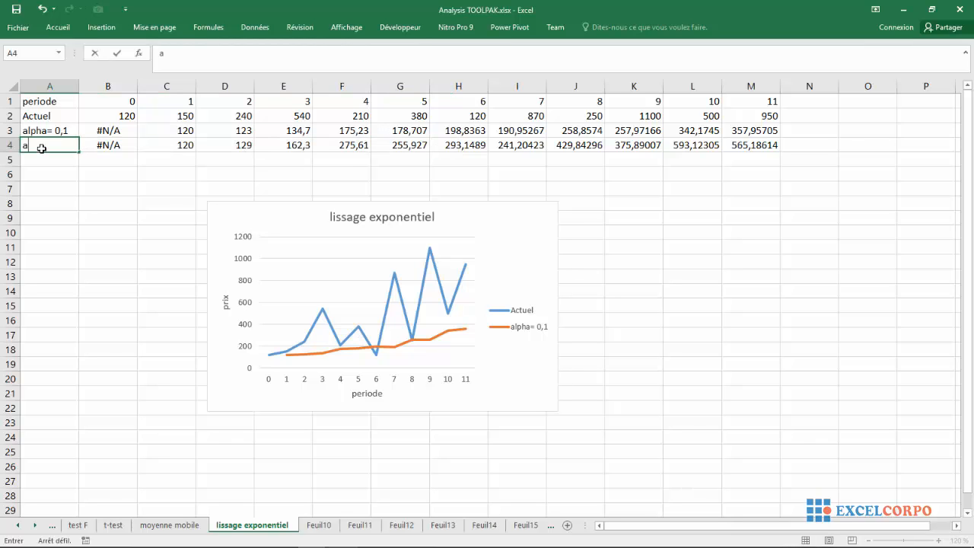
{"action": "type", "text": "a= 0,1"}
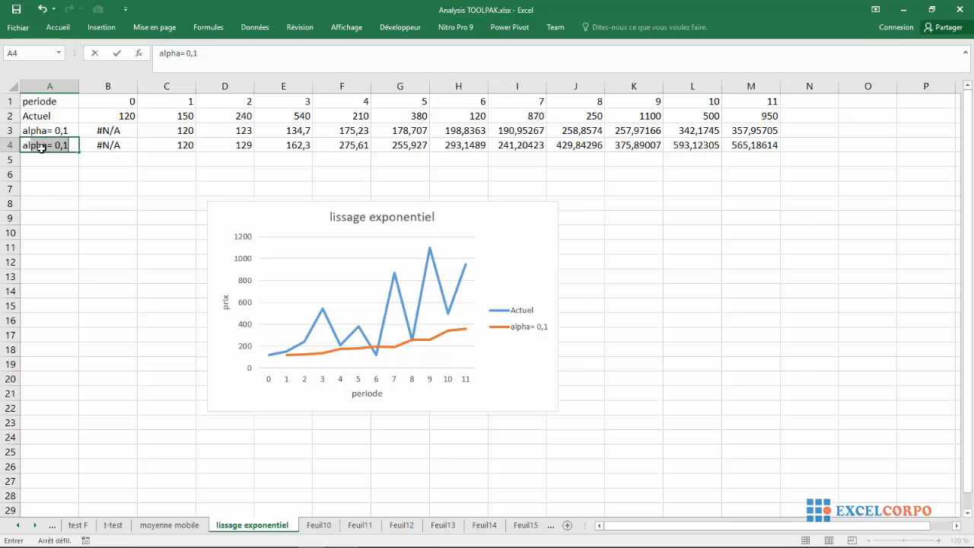
{"action": "left_click", "coordinate": [226, 55]}
{"action": "left_click", "coordinate": [226, 55]}
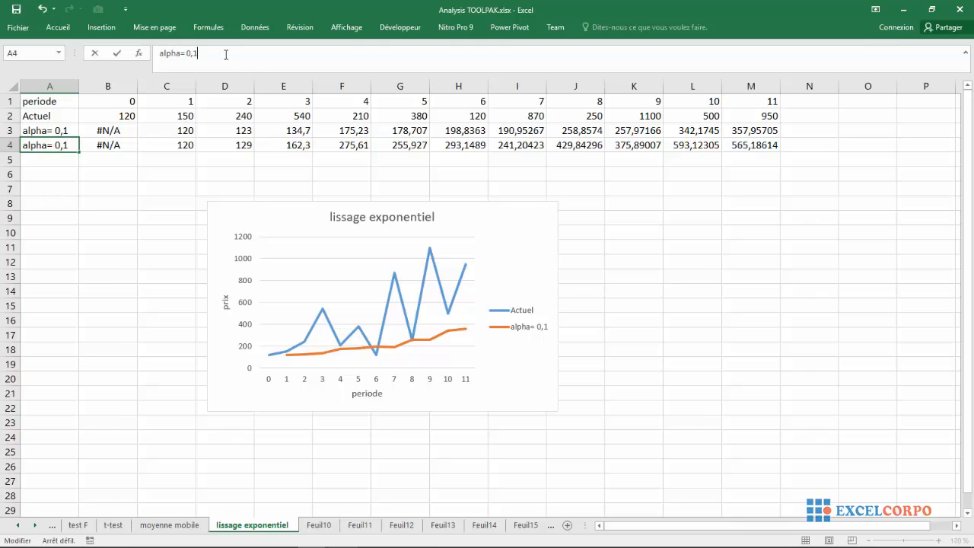
{"action": "key", "text": "BackSpace"}
{"action": "type", "text": "3"}
{"action": "key", "text": "Return"}
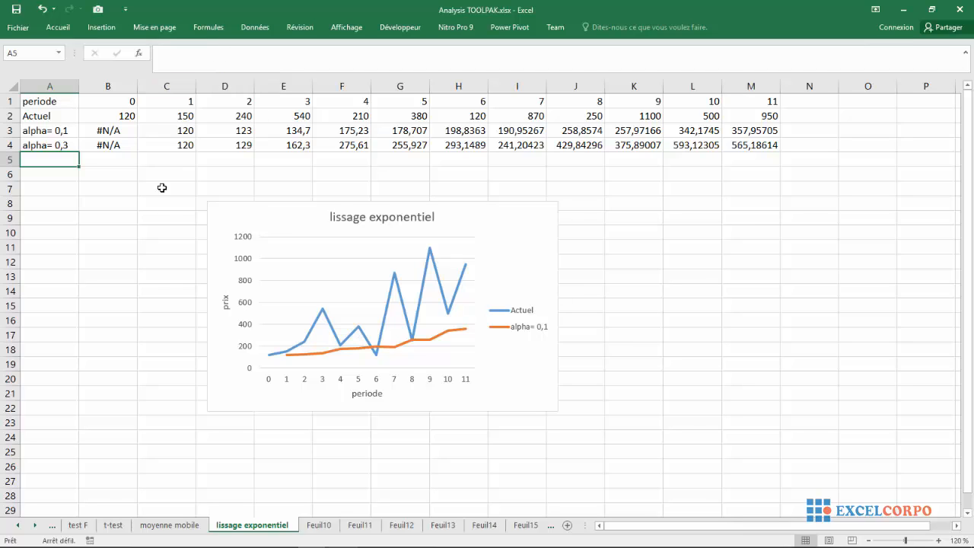
- Start a third Lissage exponentiel analysis on $B$2:$M$2 with the Paramètre de lissage set to 0,2
{"action": "left_click", "coordinate": [250, 31]}
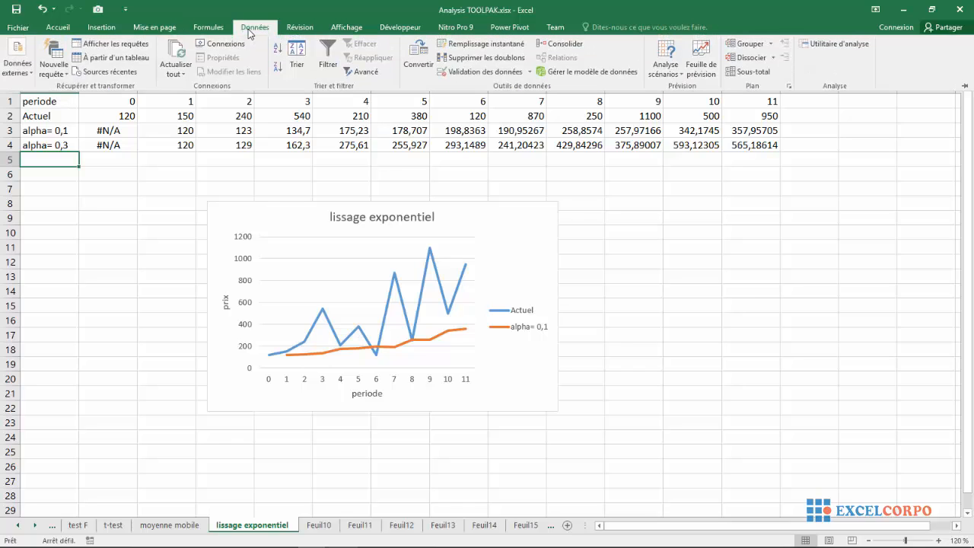
{"action": "left_click", "coordinate": [829, 46]}
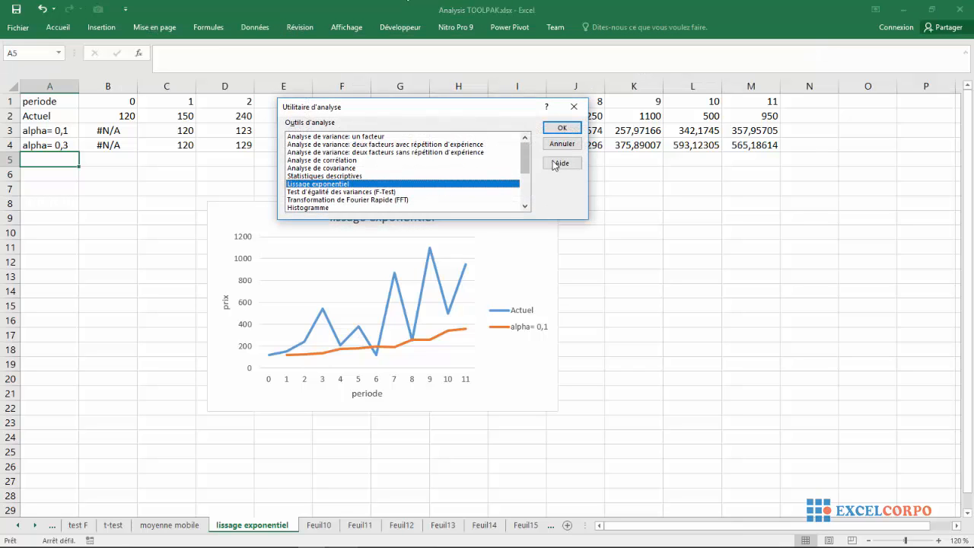
{"action": "left_click", "coordinate": [561, 128]}
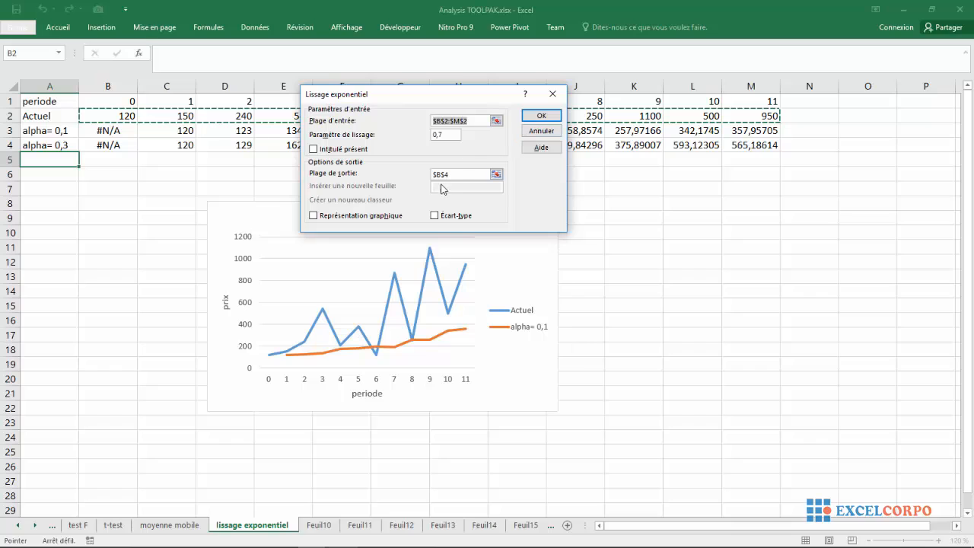
{"action": "left_click", "coordinate": [450, 137]}
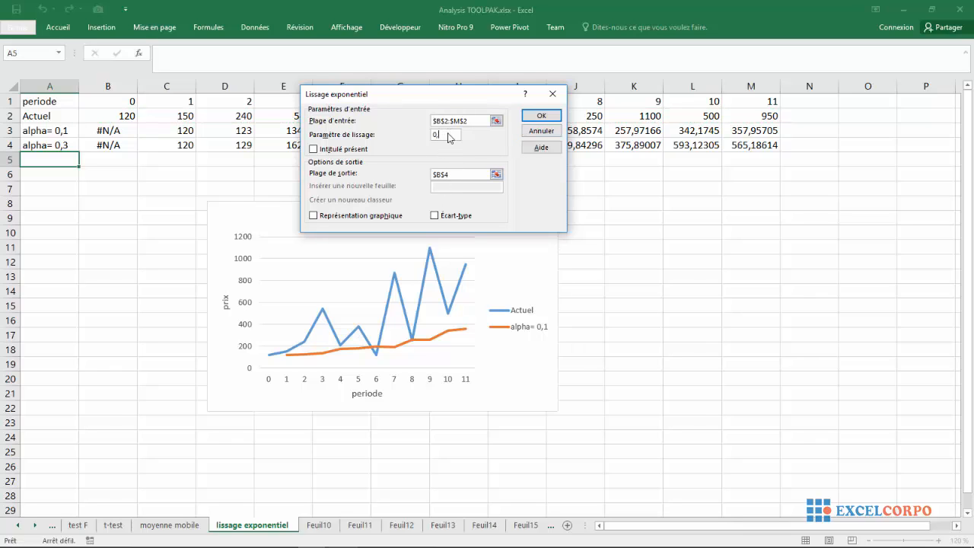
{"action": "type", "text": "1"}
- Set the third smoothing's output range to $B$5 and run the analysis
{"action": "left_click", "coordinate": [496, 174]}
{"action": "left_click", "coordinate": [109, 163]}
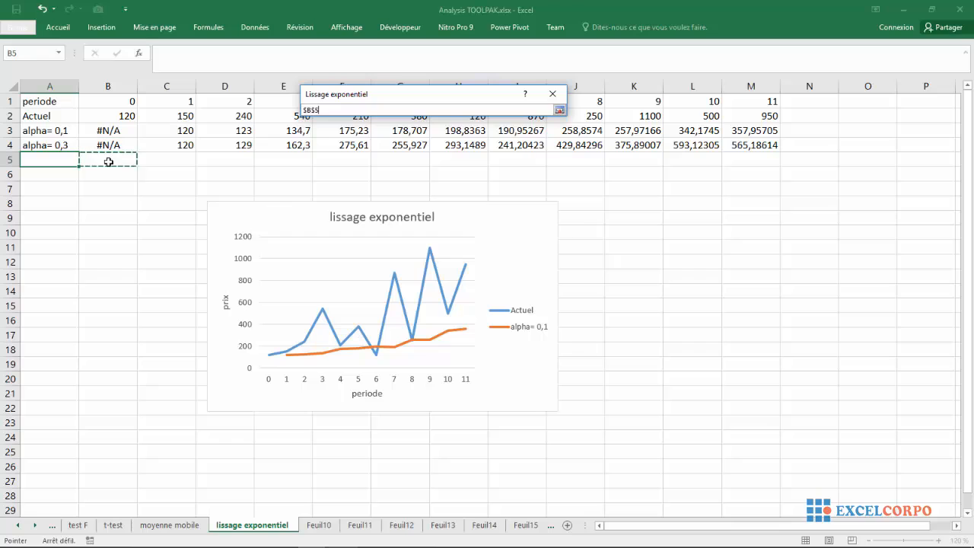
{"action": "left_click", "coordinate": [560, 113]}
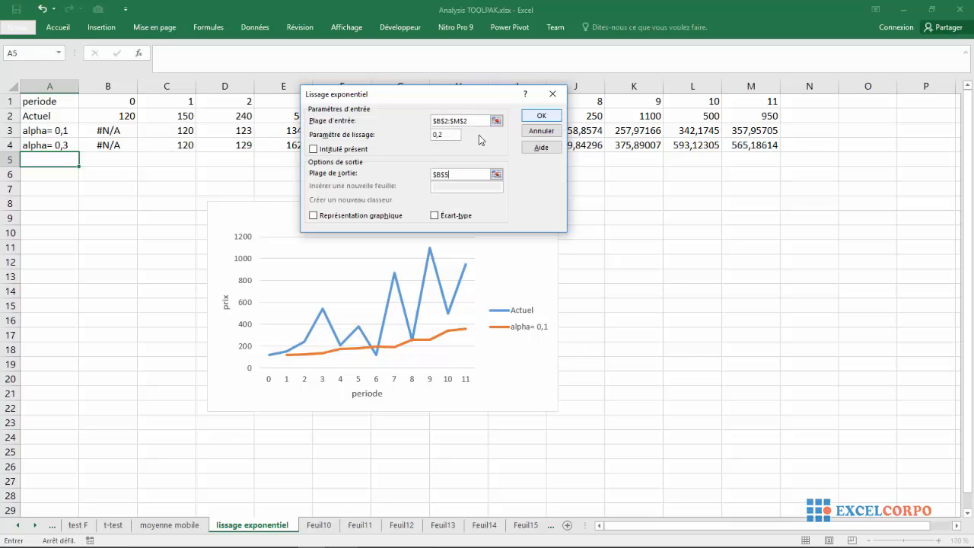
{"action": "left_click", "coordinate": [534, 117]}
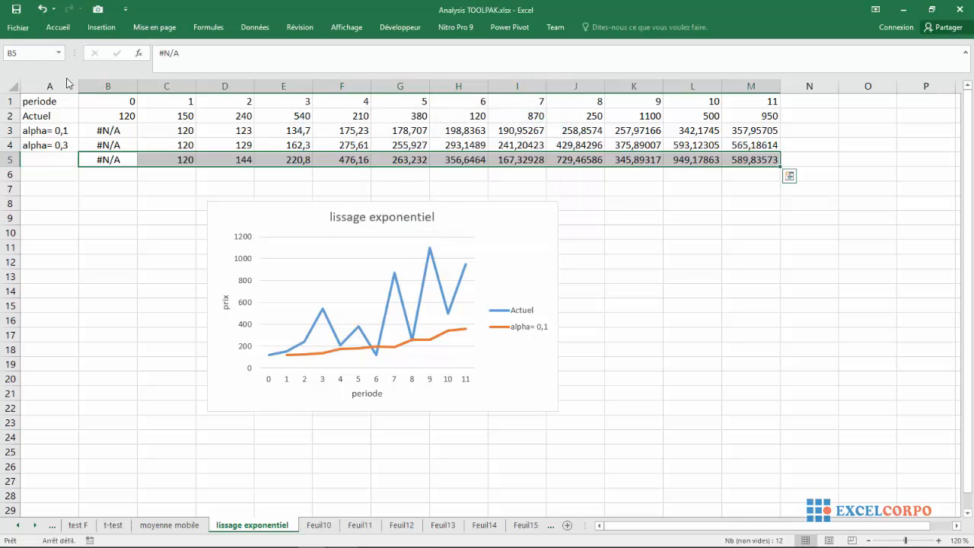
- Label the third smoothed row "alpha = 0,8" in cell A5
{"action": "left_click", "coordinate": [39, 162]}
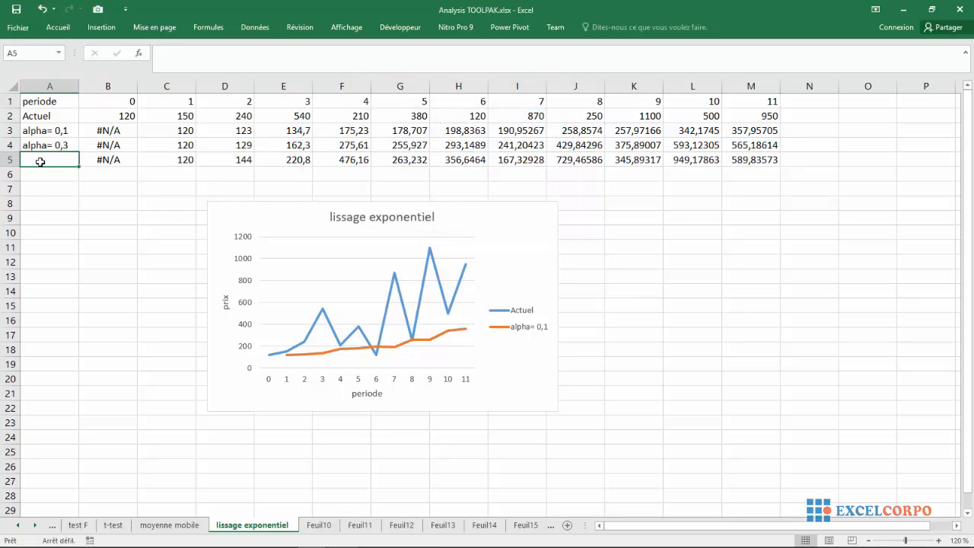
{"action": "type", "text": "a"}
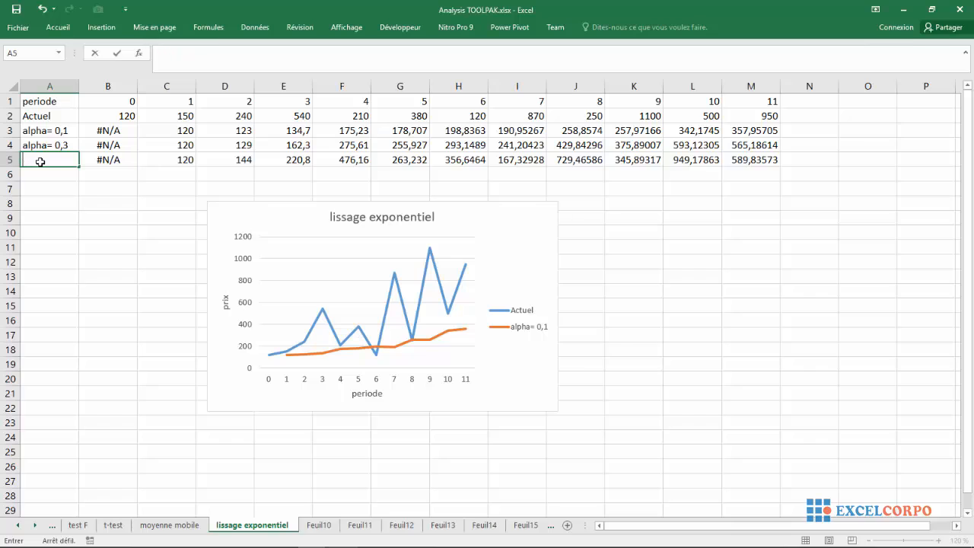
{"action": "type", "text": "lpha = 0,8"}
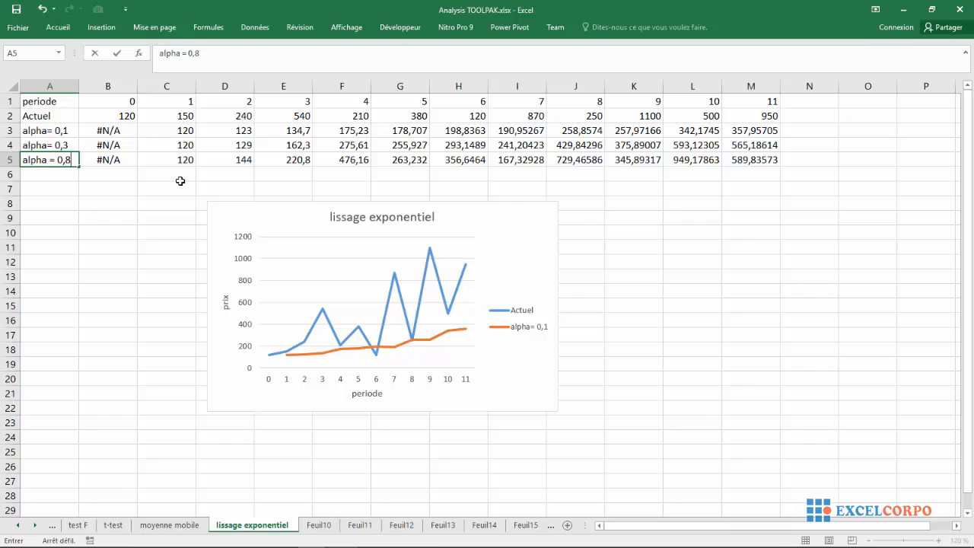
{"action": "key", "text": "Return"}
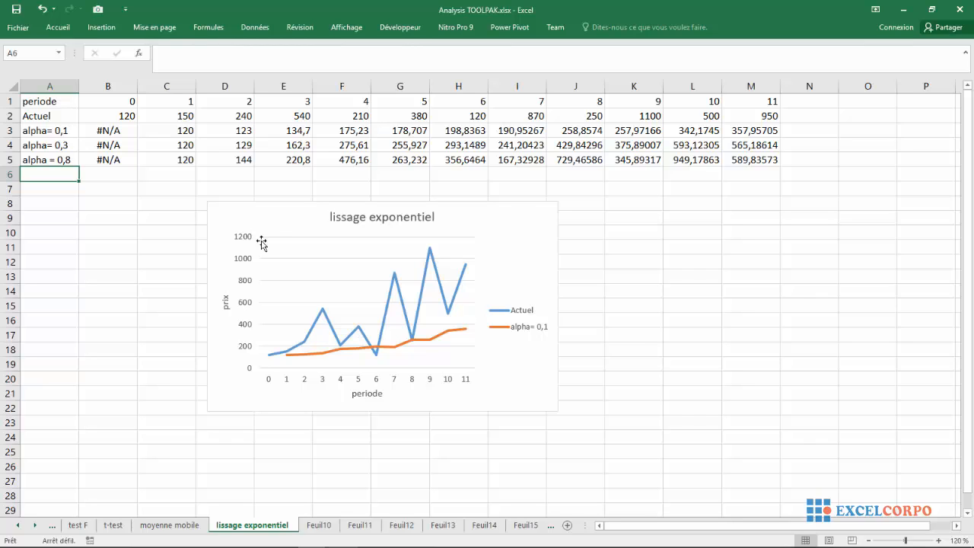
- Extend the lissage exponentiel chart's data range through row 5 to plot the alpha= 0,3 and alpha = 0,8 series, and compare the curves
{"action": "left_click", "coordinate": [350, 283]}
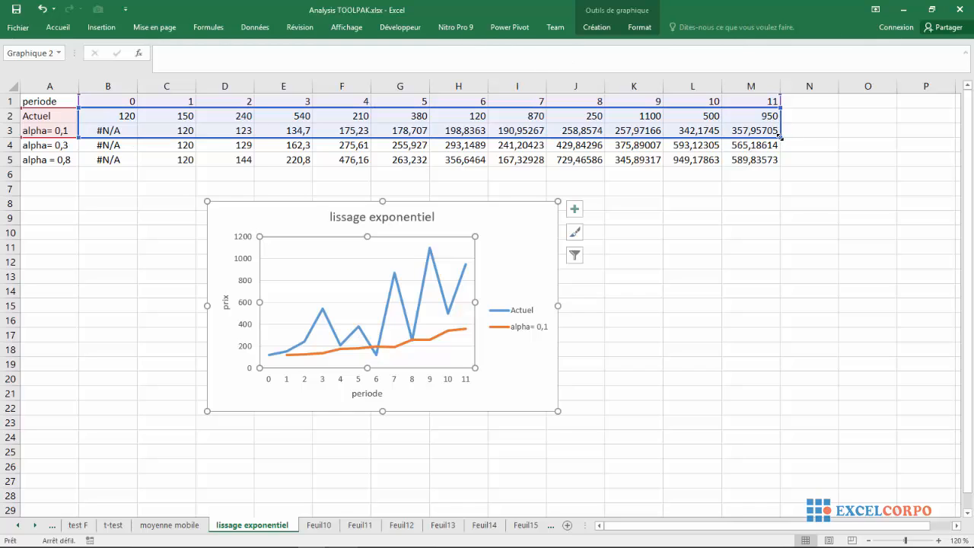
{"action": "left_click_drag", "start_coordinate": [779, 137], "coordinate": [781, 163]}
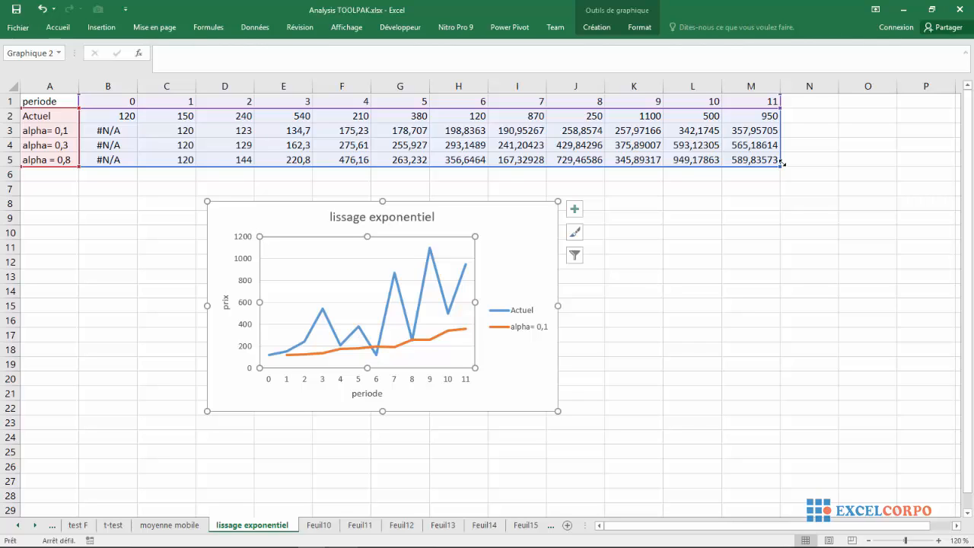
{"action": "left_click", "coordinate": [495, 226]}
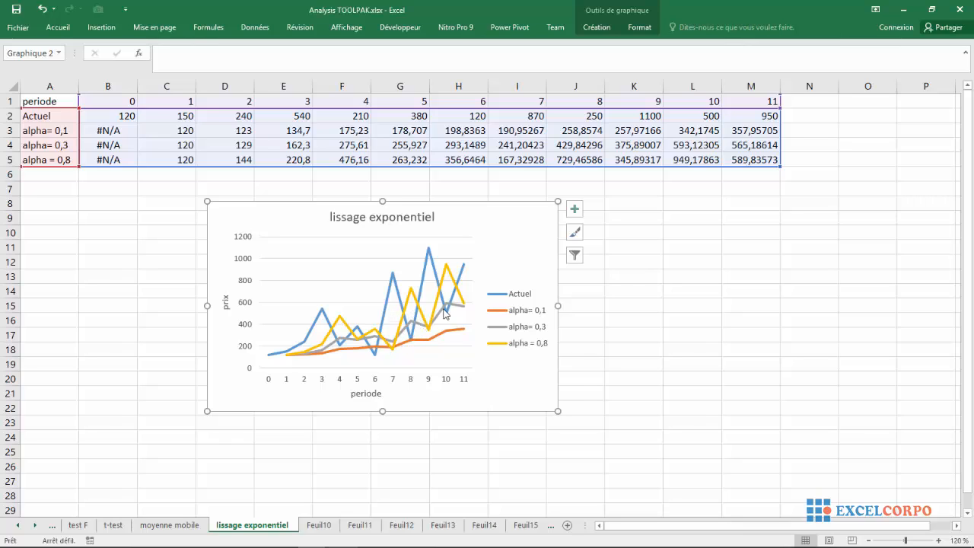
{"action": "mouse_move", "coordinate": [380, 330]}
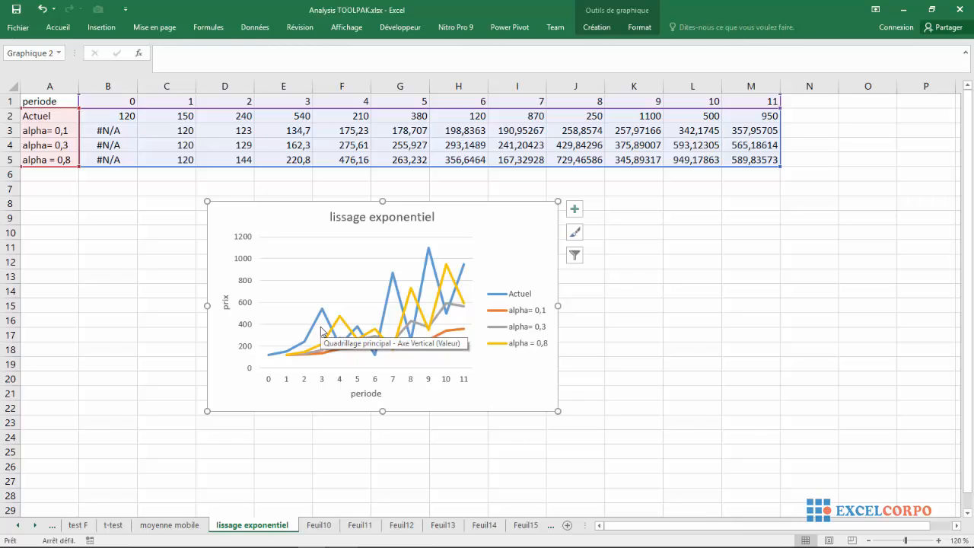
{"action": "mouse_move", "coordinate": [338, 323]}
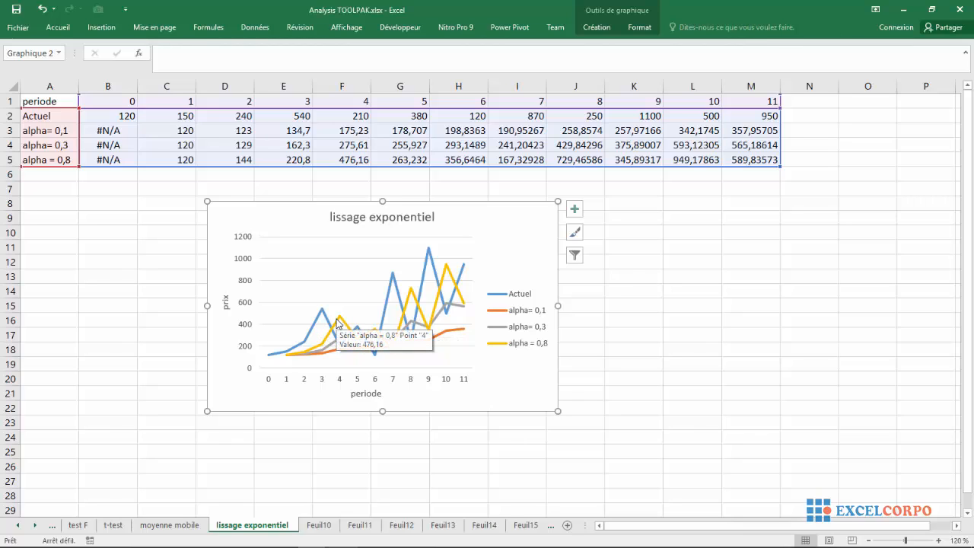